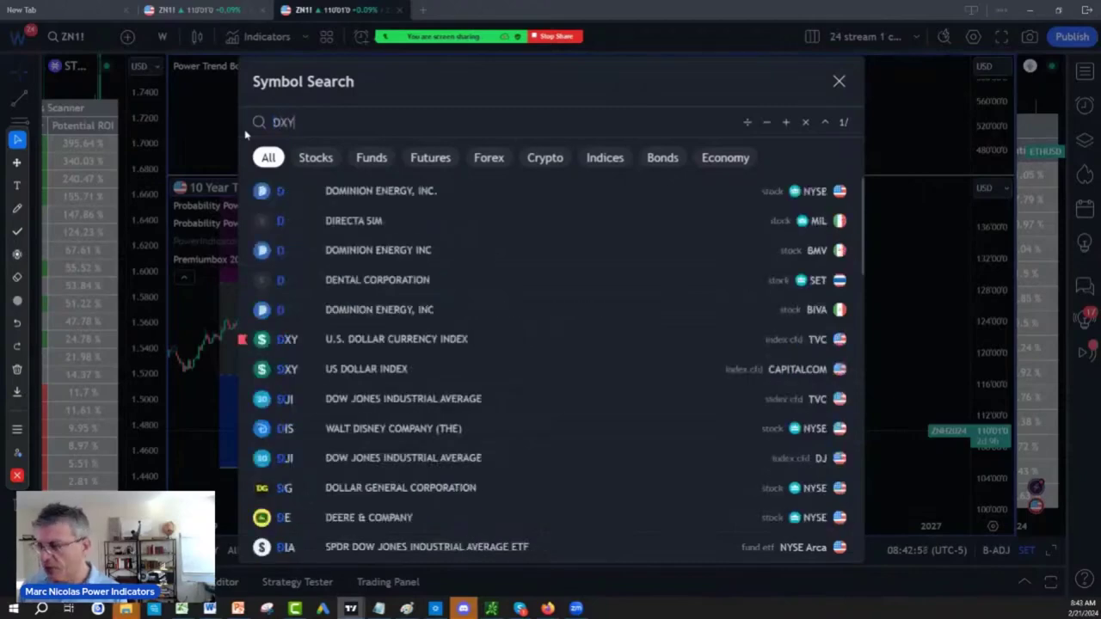
Load the DXY U.S. Dollar Currency Index (TVC) weekly chart, zoomed out to 2019–2027.
{"action": "left_click", "coordinate": [448, 200]}
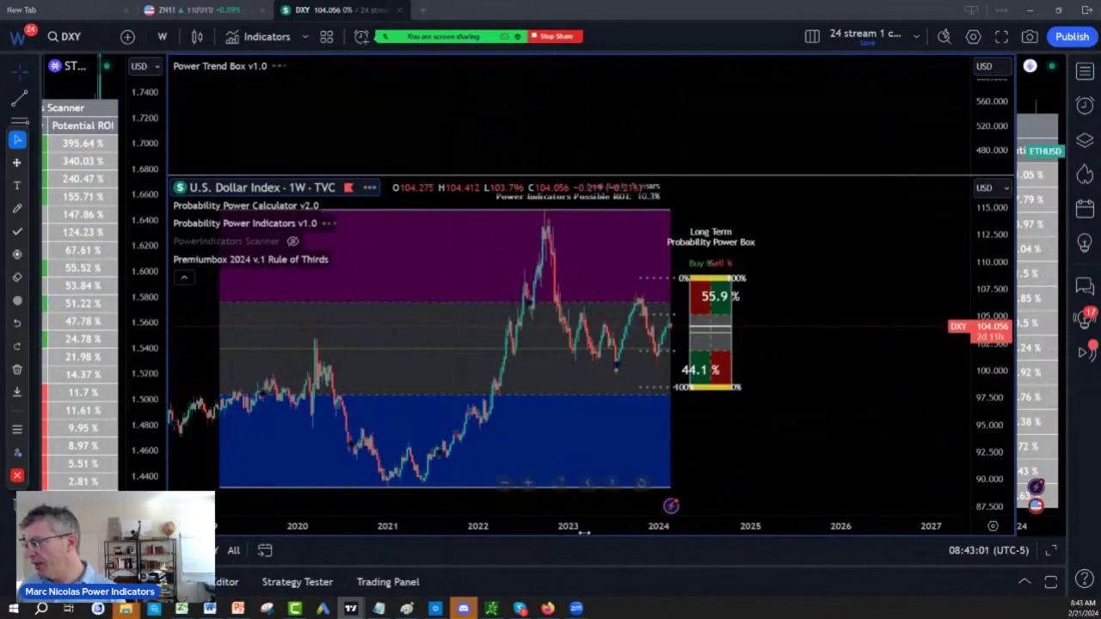
{"action": "scroll", "coordinate": [614, 530], "scroll_direction": "down", "scroll_amount": 2}
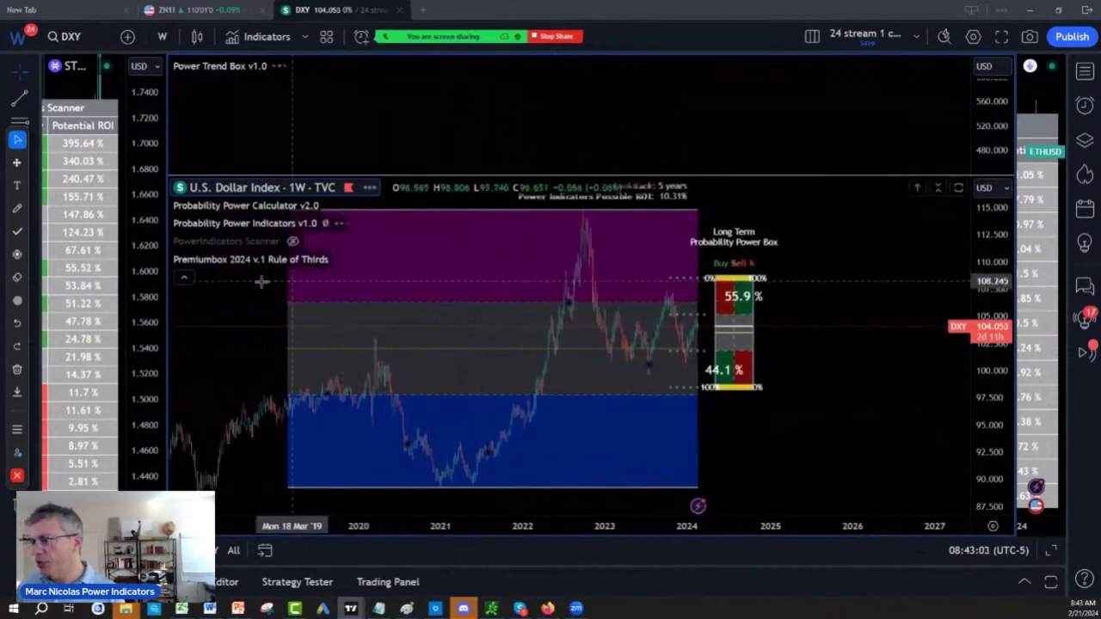
Draw a trend line from the June 2021 DXY low up to about 113.8 in February 2024.
{"action": "left_click", "coordinate": [37, 101]}
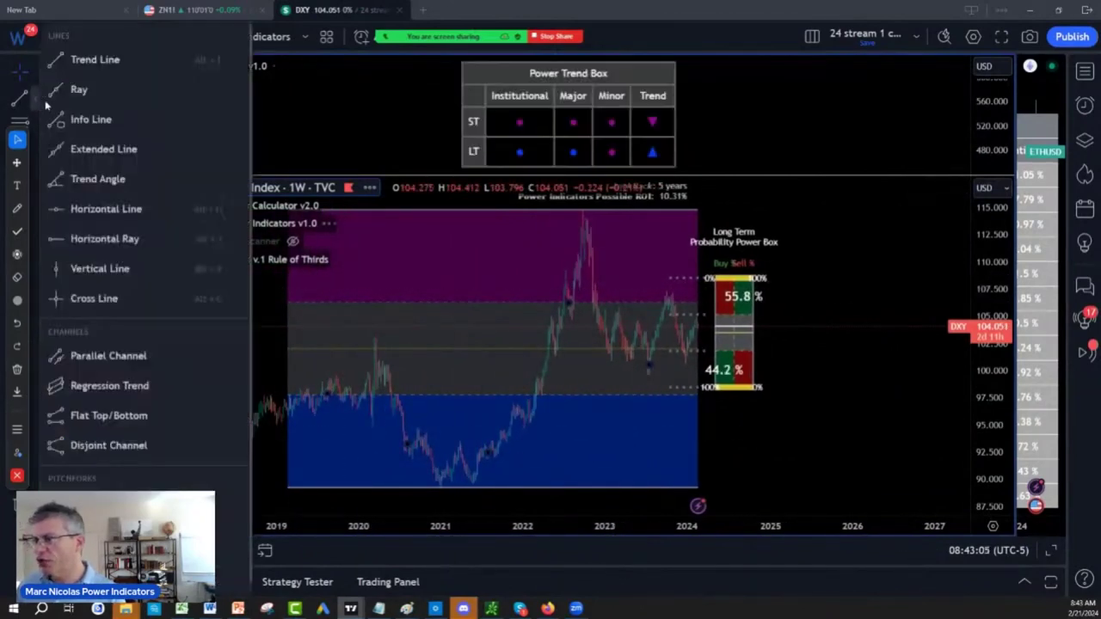
{"action": "left_click", "coordinate": [78, 60]}
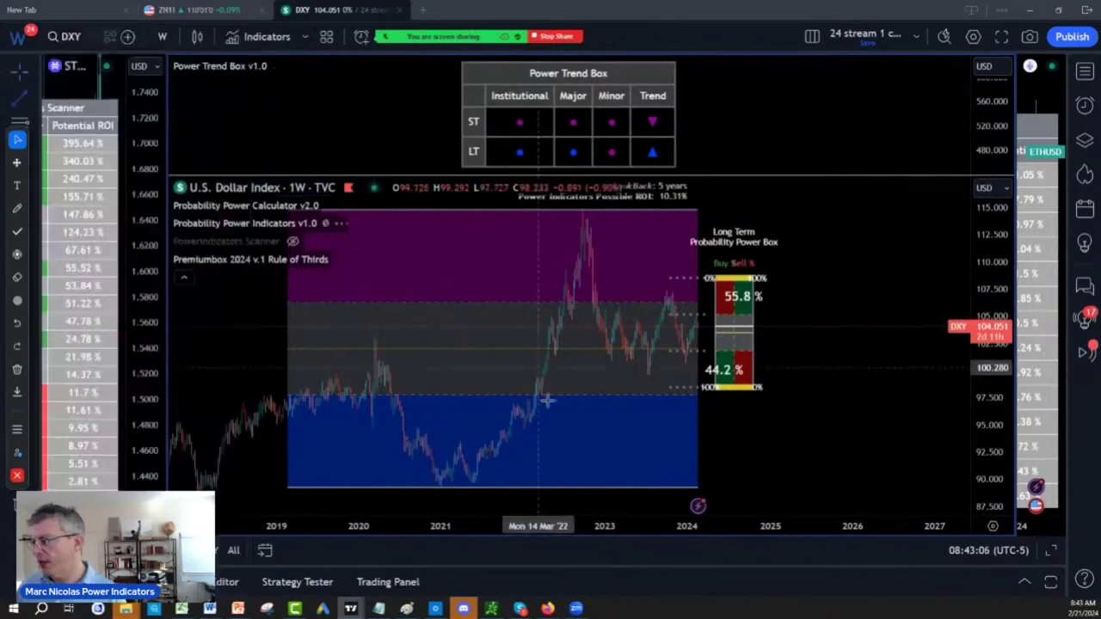
{"action": "left_click", "coordinate": [477, 482]}
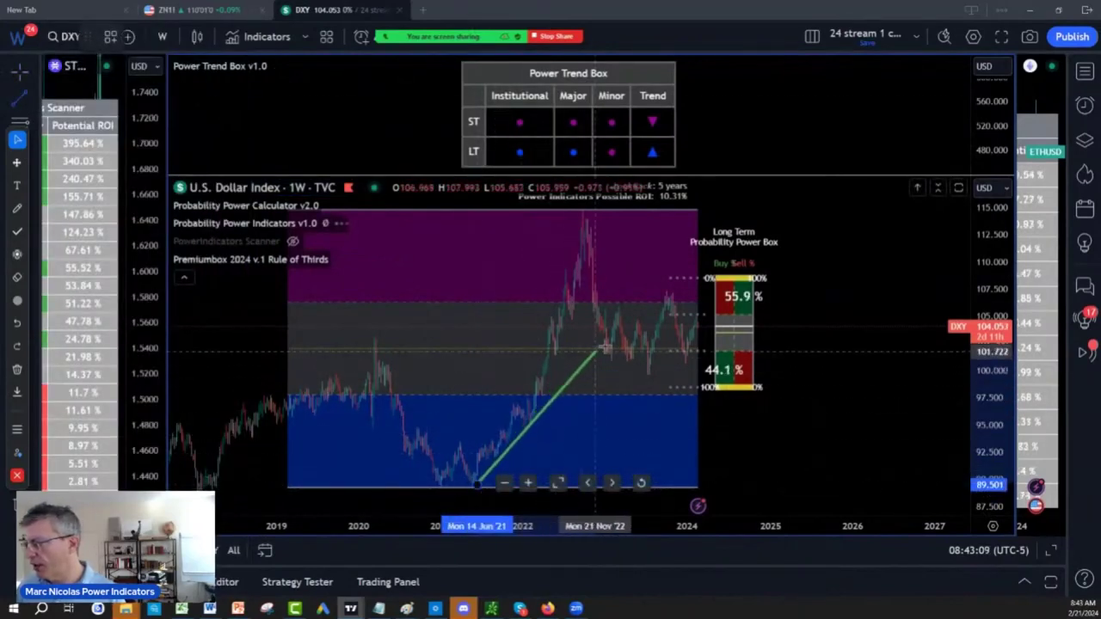
{"action": "left_click", "coordinate": [697, 221]}
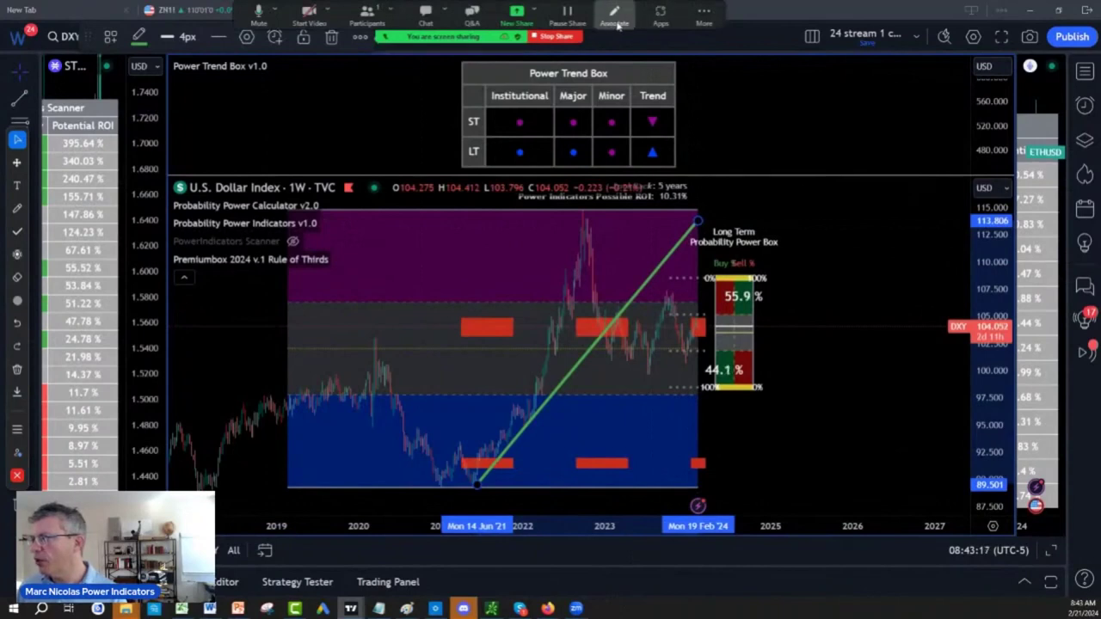
Hand-draw a freehand bracket around the recent DXY candles next to the Power Box.
{"action": "left_click", "coordinate": [614, 13]}
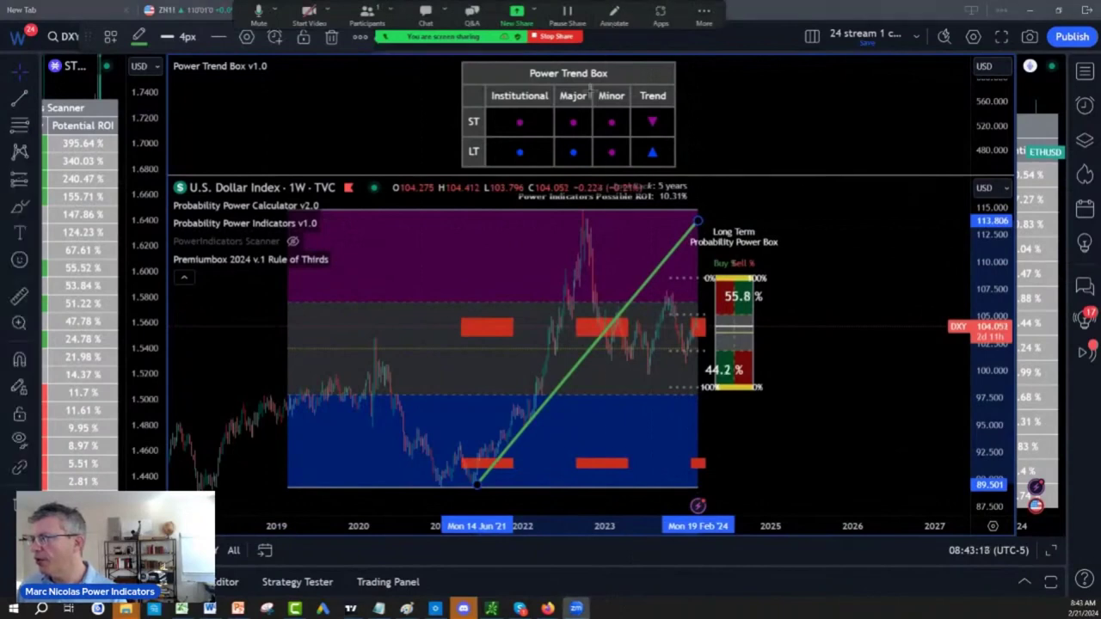
{"action": "left_click", "coordinate": [612, 17]}
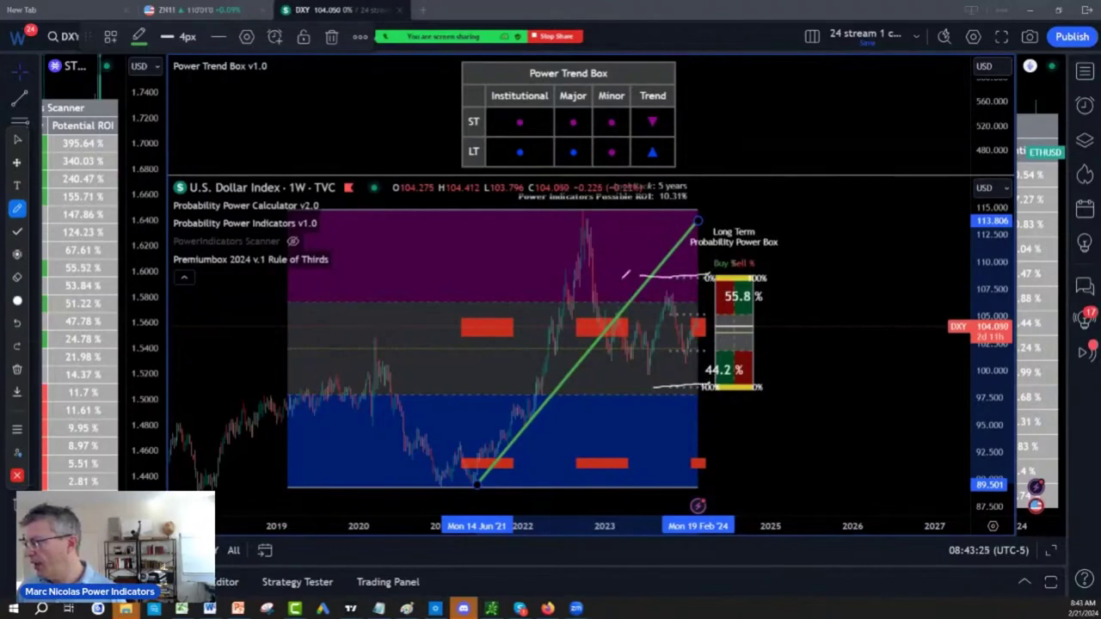
{"action": "left_click_drag", "start_coordinate": [645, 378], "coordinate": [679, 388]}
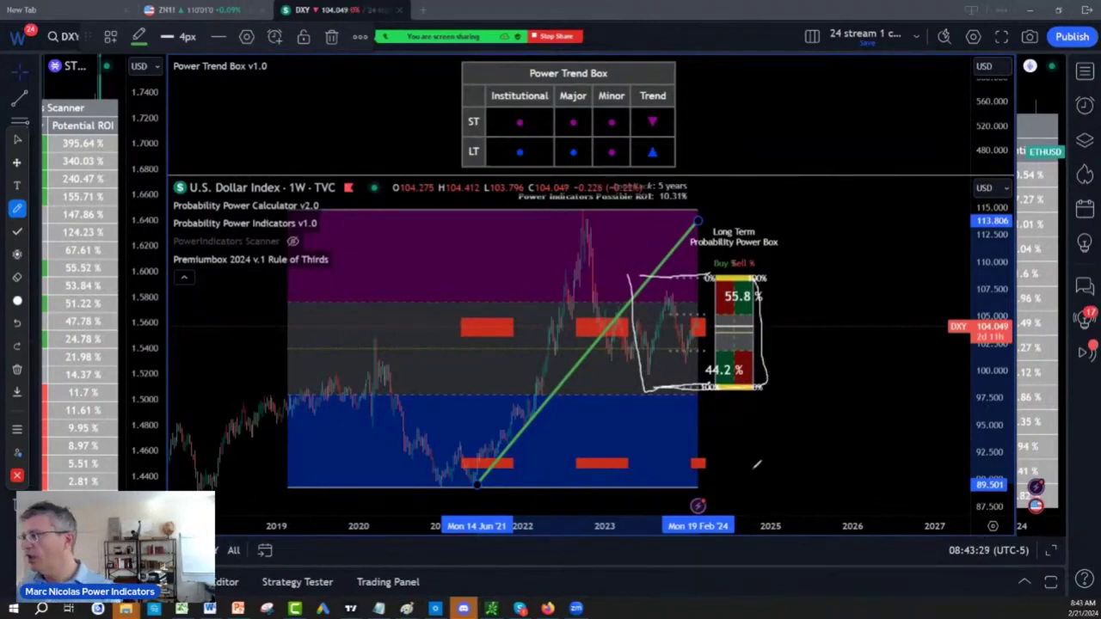
{"action": "key", "text": "Escape"}
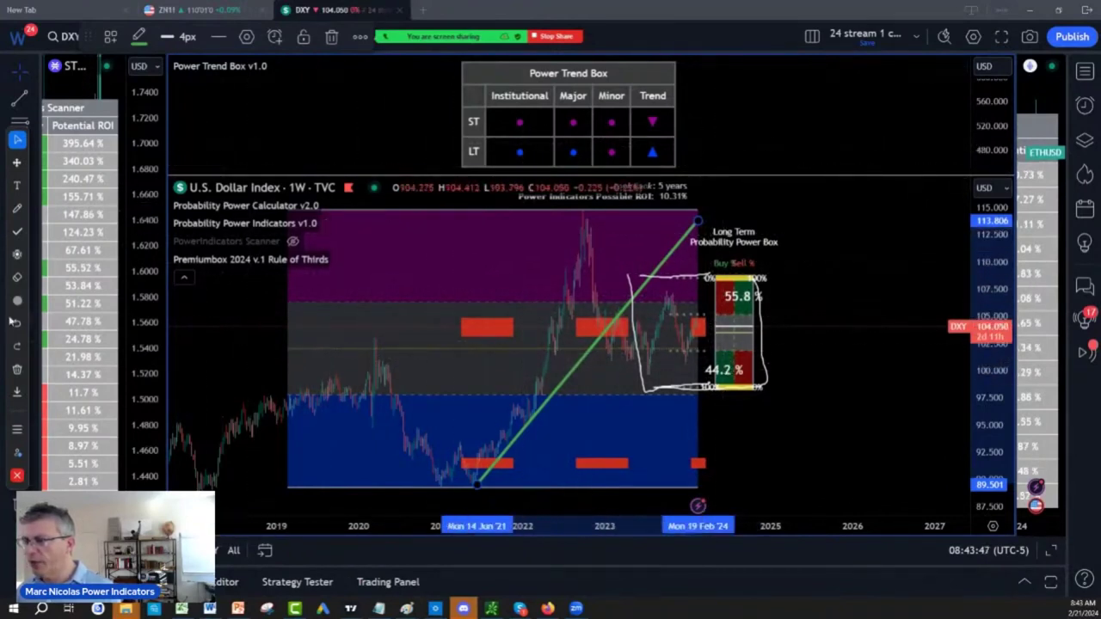
Sketch a circle near the 55.8% reading and boxes around recent DXY prices.
{"action": "left_click", "coordinate": [26, 214]}
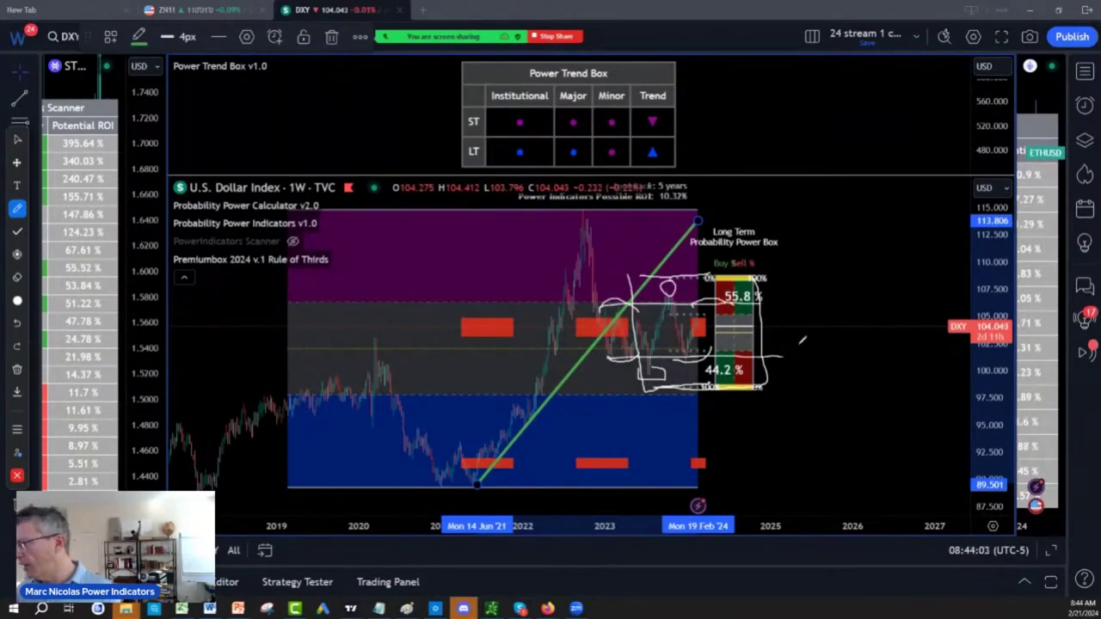
{"action": "key", "text": "Escape"}
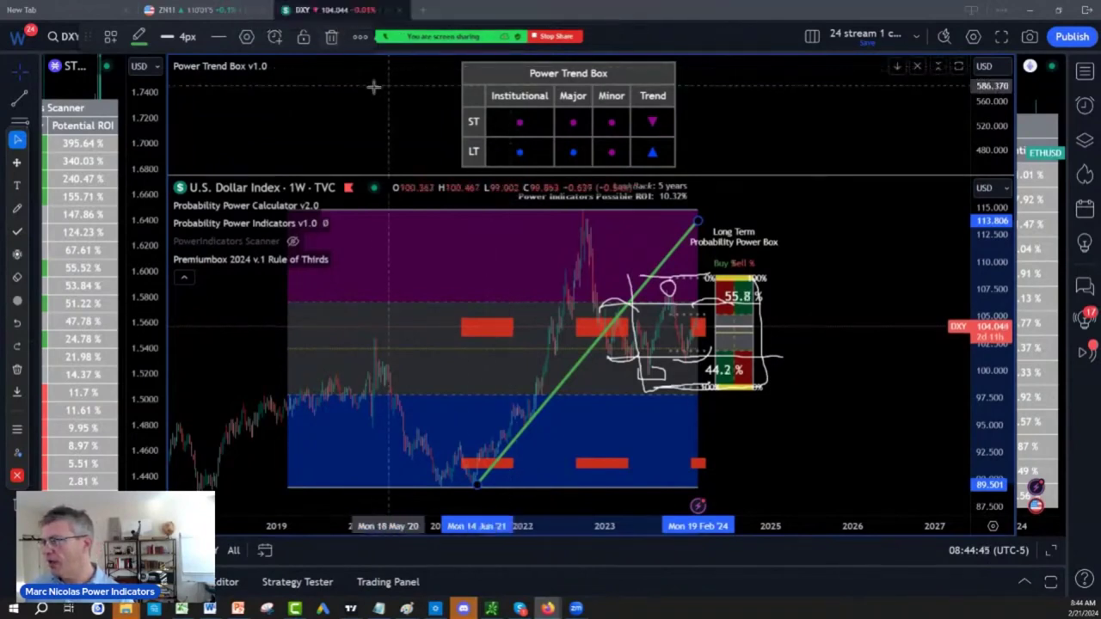
Clear all hand-drawn marks and load the TVC VIX Volatility S&P 500 chart.
{"action": "left_click", "coordinate": [16, 372]}
{"action": "left_click", "coordinate": [61, 369]}
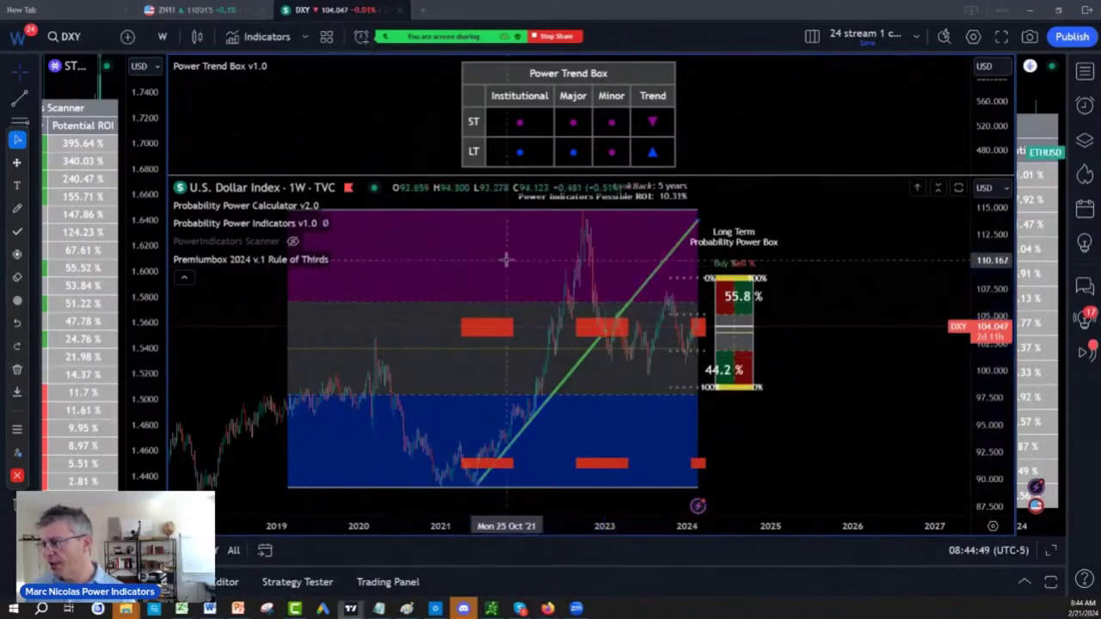
{"action": "type", "text": "VIX"}
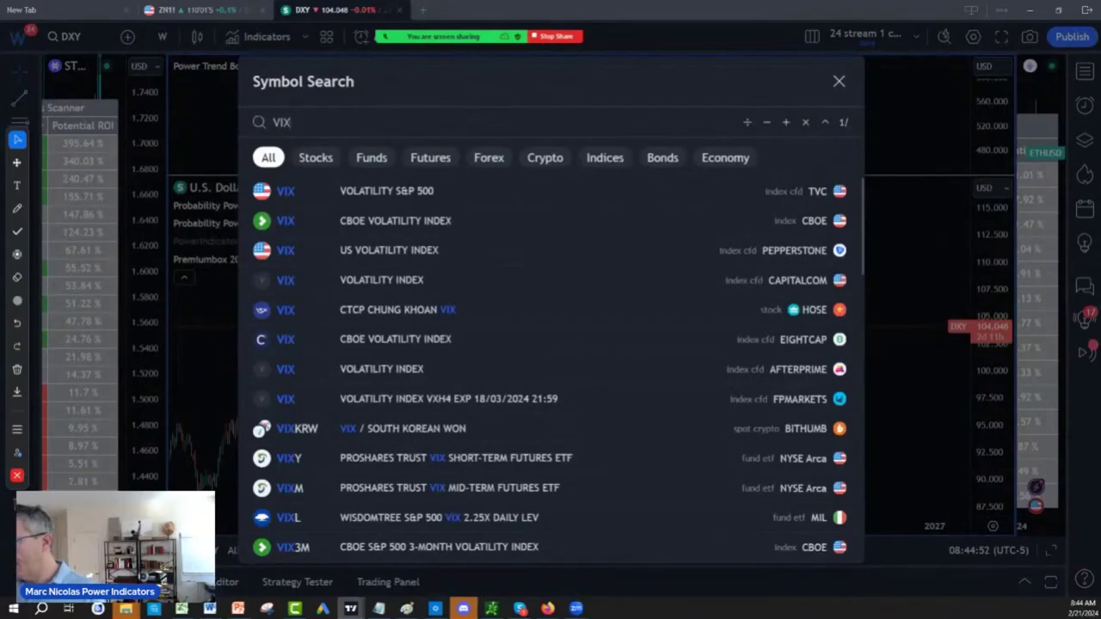
{"action": "left_click", "coordinate": [474, 197]}
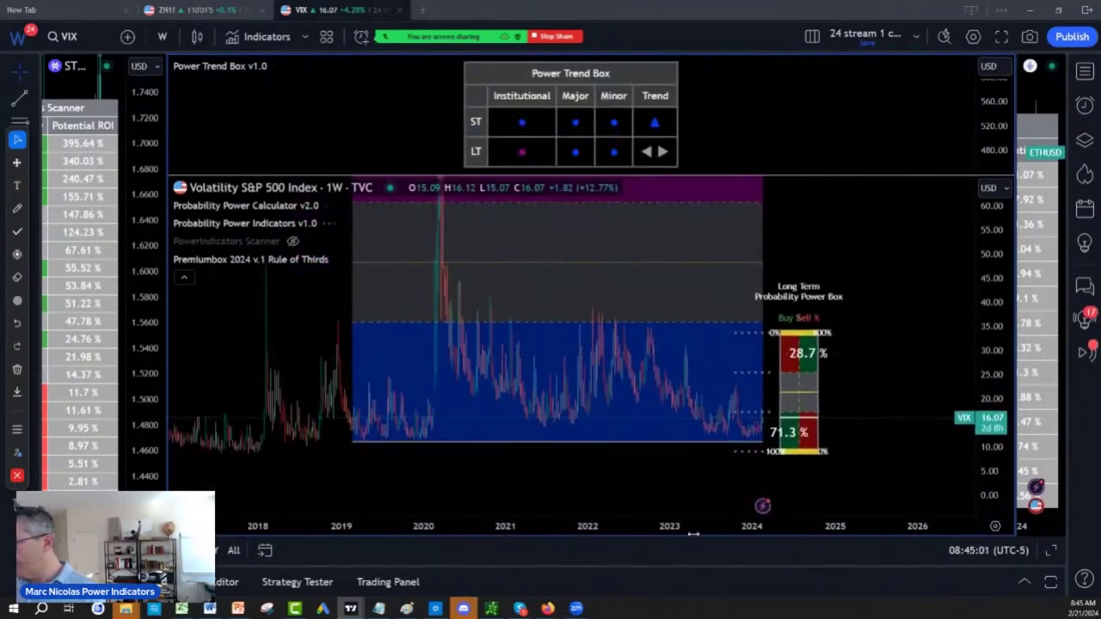
Zoom the VIX chart into 2022–2024 and auto-fit the price scale.
{"action": "scroll", "coordinate": [654, 516], "scroll_direction": "up", "scroll_amount": 5}
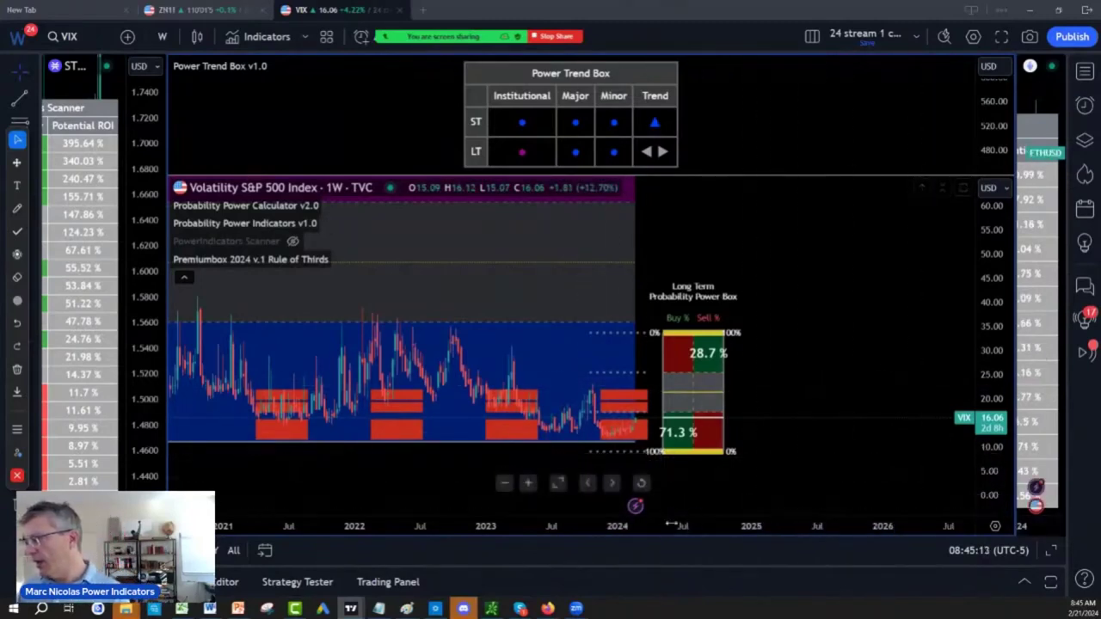
{"action": "left_click_drag", "start_coordinate": [662, 531], "coordinate": [581, 531]}
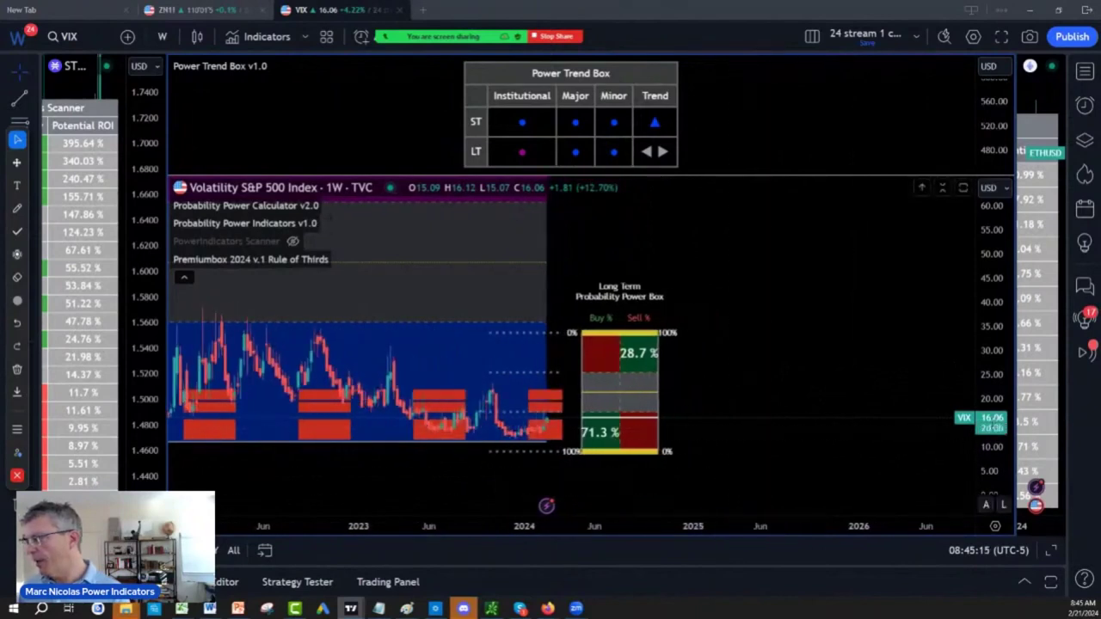
{"action": "left_click_drag", "start_coordinate": [1012, 318], "coordinate": [1002, 370]}
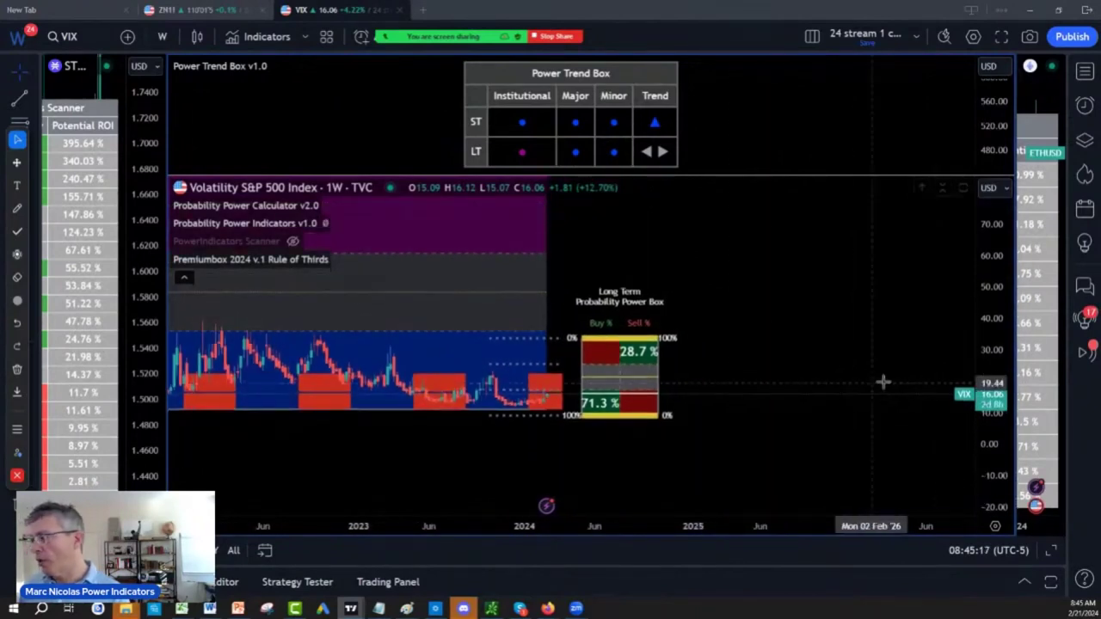
{"action": "left_click_drag", "start_coordinate": [887, 382], "coordinate": [963, 460]}
{"action": "left_click_drag", "start_coordinate": [999, 365], "coordinate": [998, 387]}
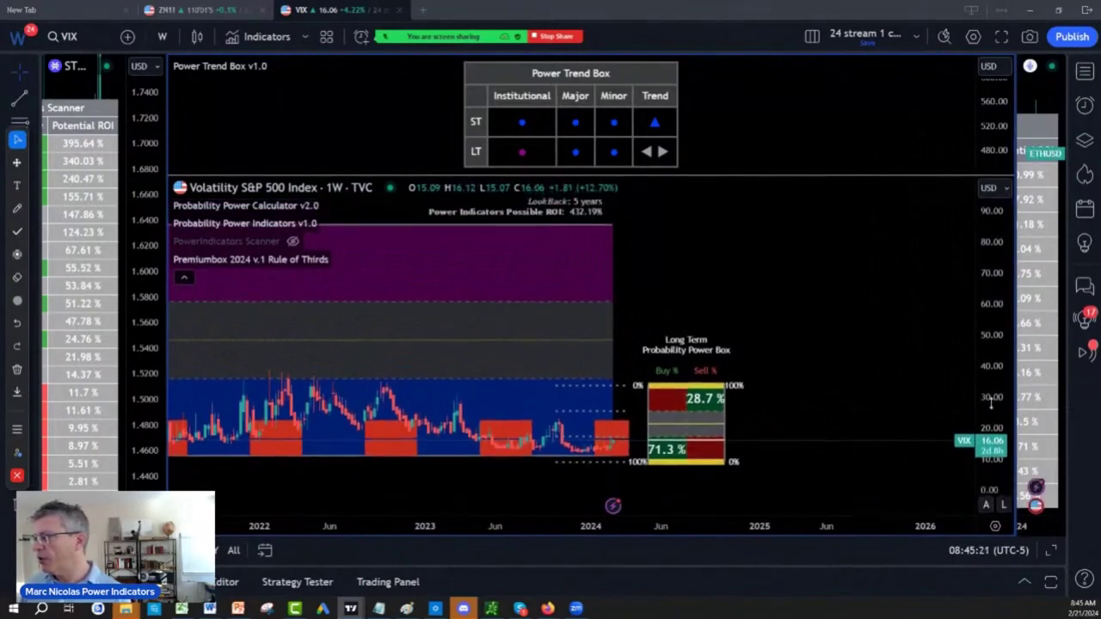
{"action": "left_click_drag", "start_coordinate": [634, 530], "coordinate": [706, 528]}
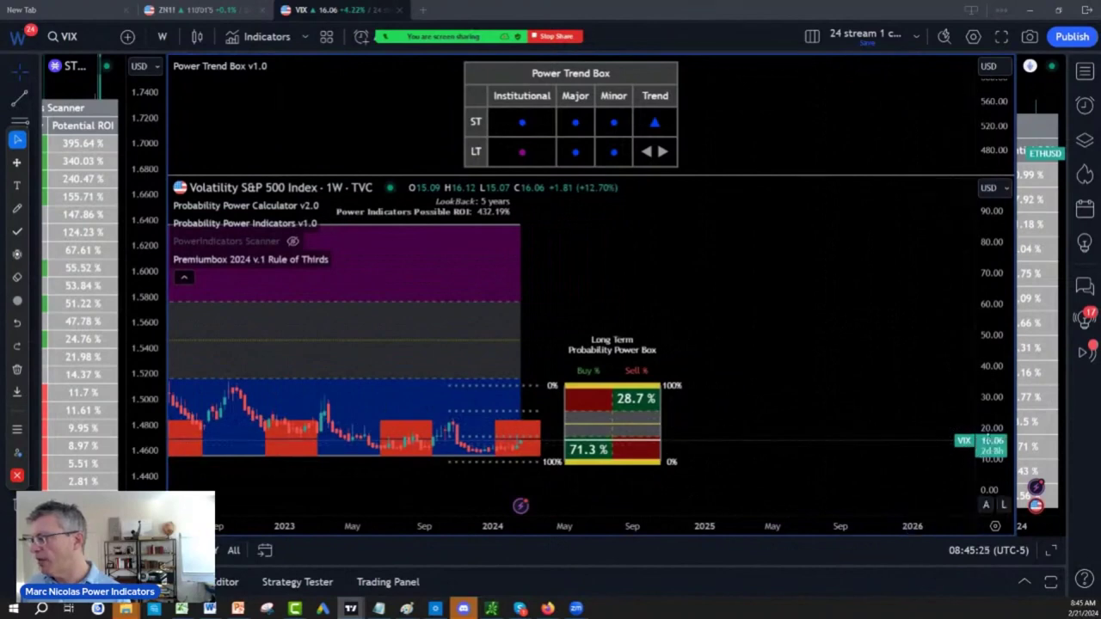
{"action": "key", "text": "alt+r"}
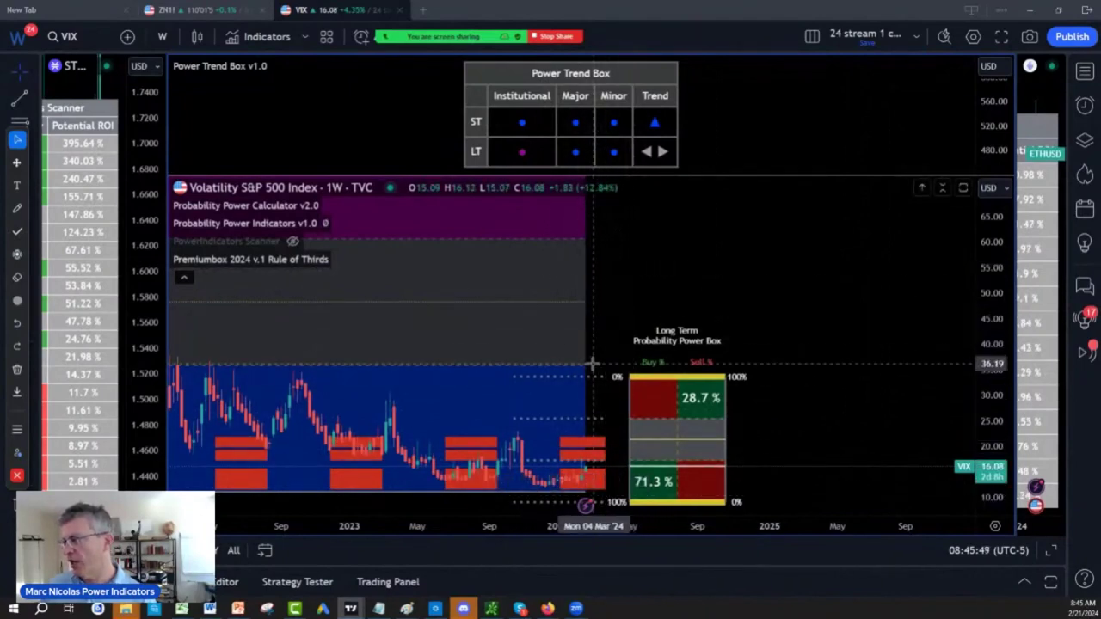
Write 1/3 beside each band of the VIX power box and circle the 71.2% reading.
{"action": "mouse_move", "coordinate": [516, 31]}
{"action": "left_click", "coordinate": [613, 21]}
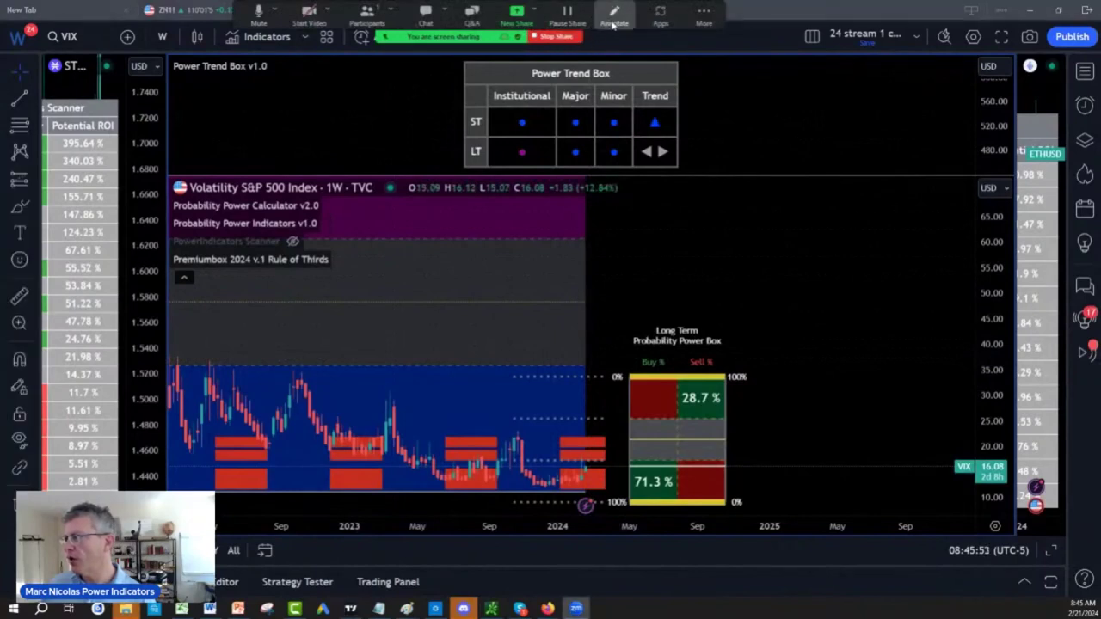
{"action": "left_click", "coordinate": [613, 22]}
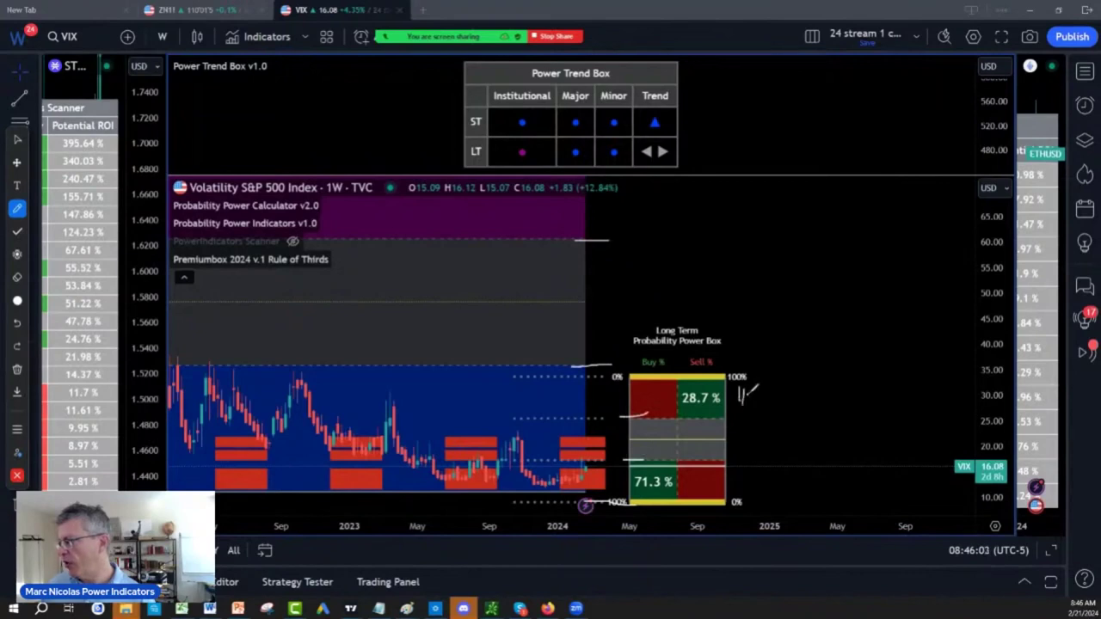
{"action": "left_click_drag", "start_coordinate": [741, 427], "coordinate": [741, 438]}
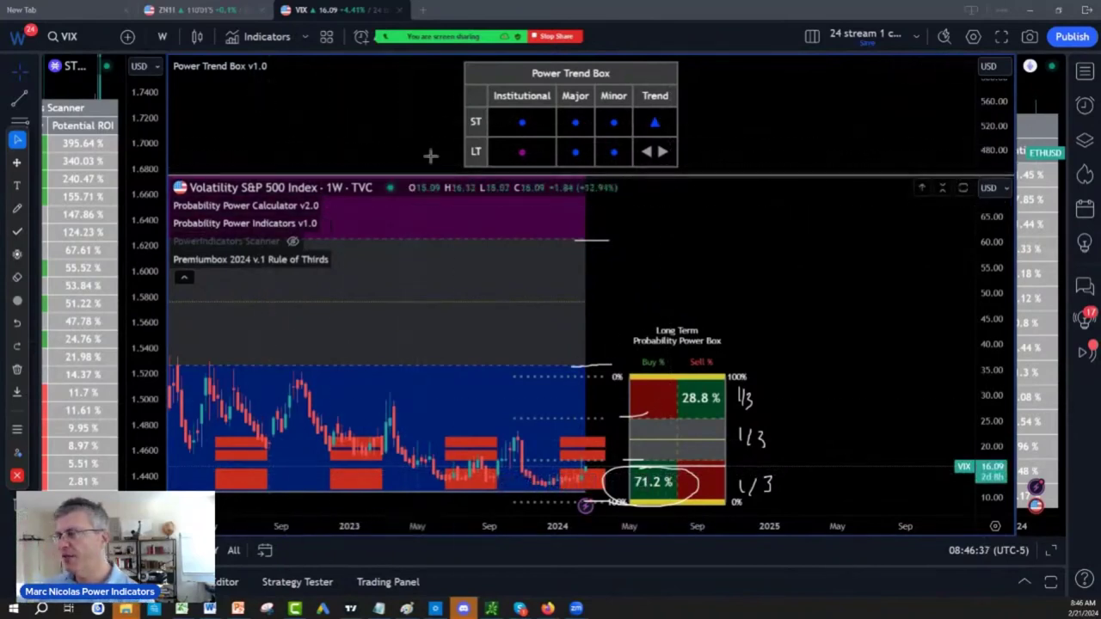
{"action": "left_click", "coordinate": [611, 15]}
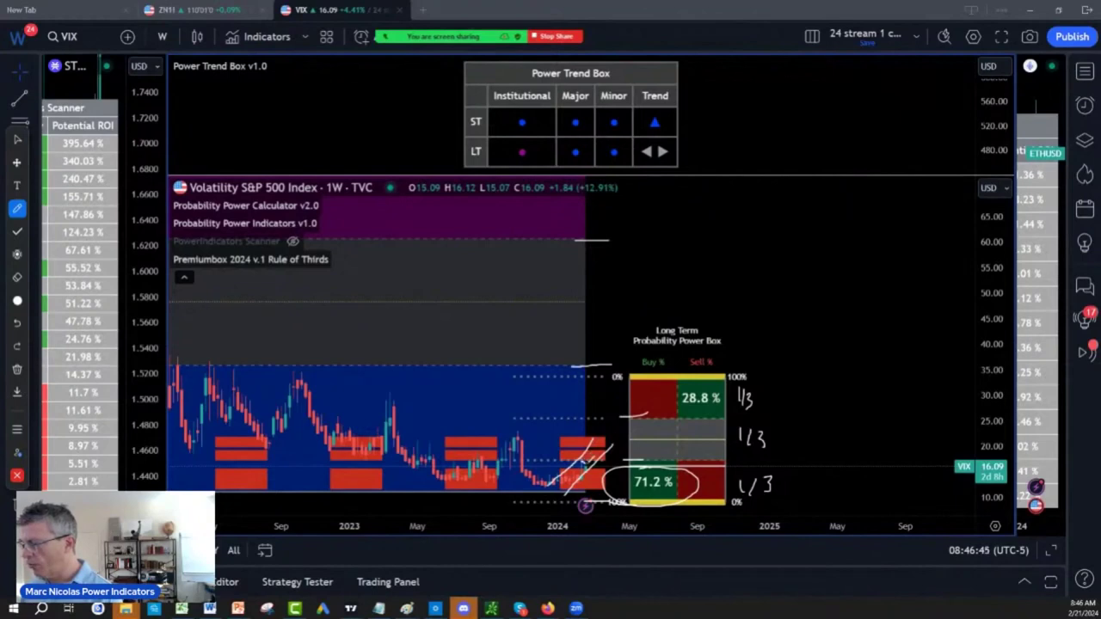
{"action": "key", "text": "Escape"}
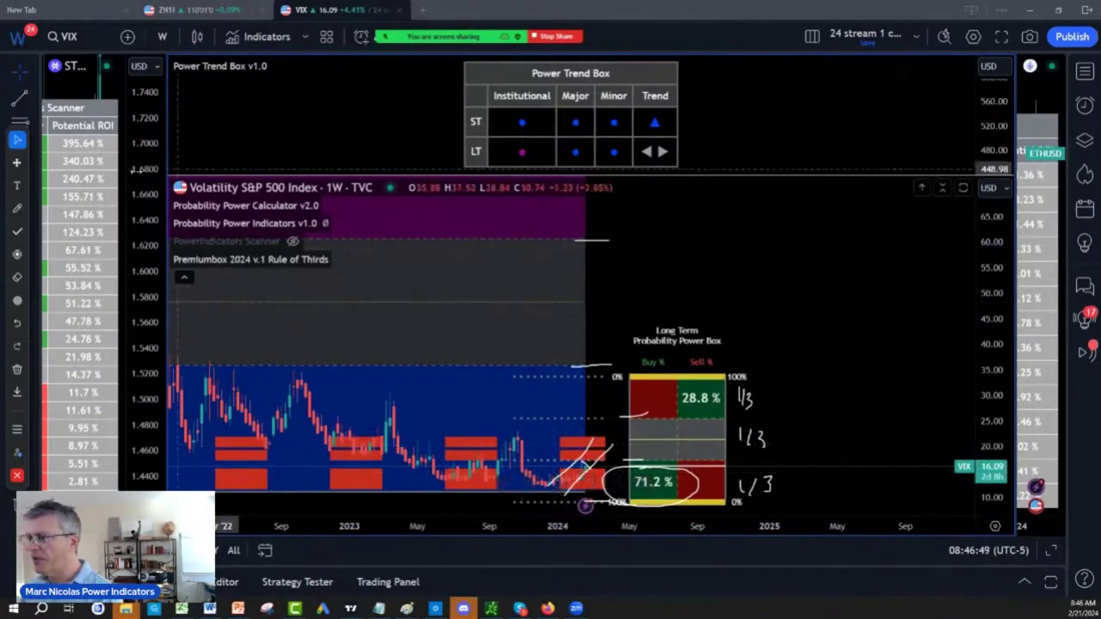
Hand-write VIX targets 20 and 15–14, mark box thirds, circle 71.1%, and widen the scanner table.
{"action": "left_click", "coordinate": [17, 208]}
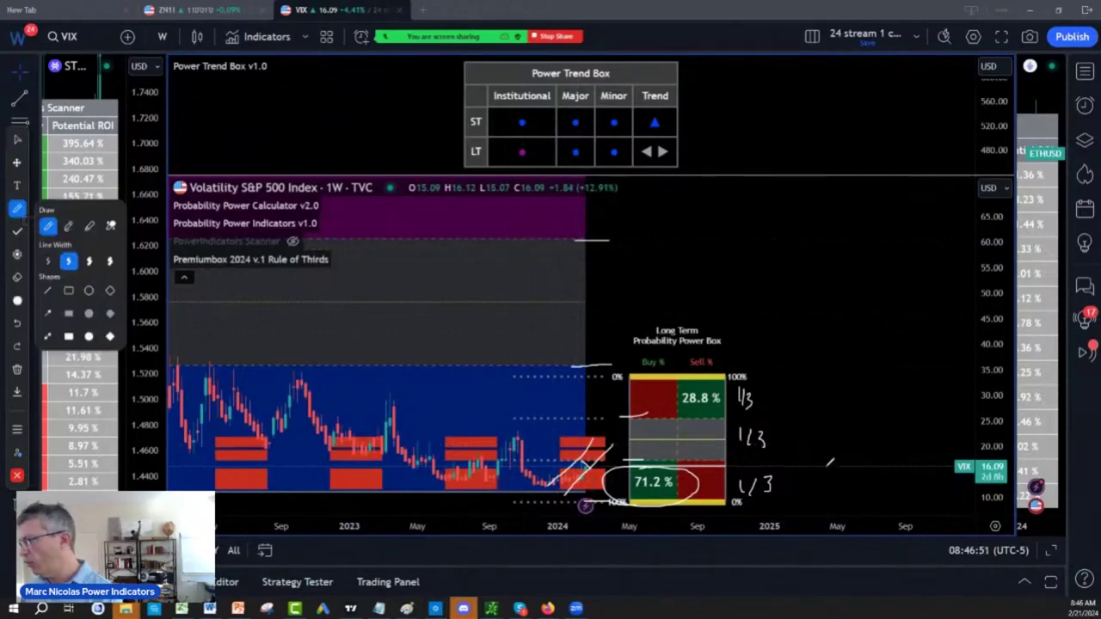
{"action": "left_click_drag", "start_coordinate": [815, 456], "coordinate": [815, 482]}
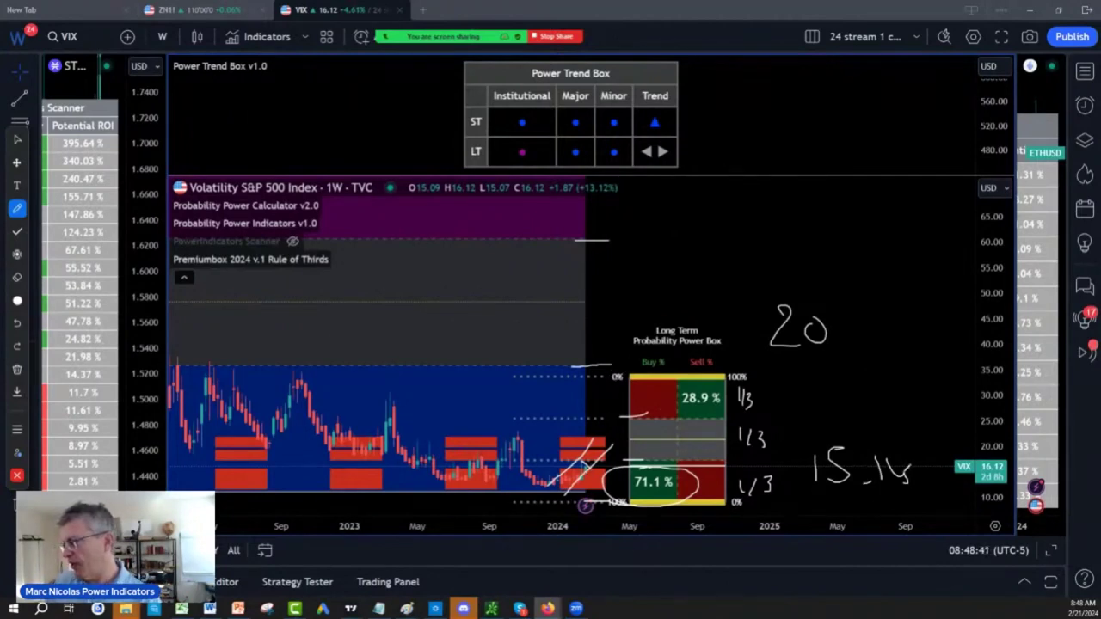
{"action": "key", "text": "Escape"}
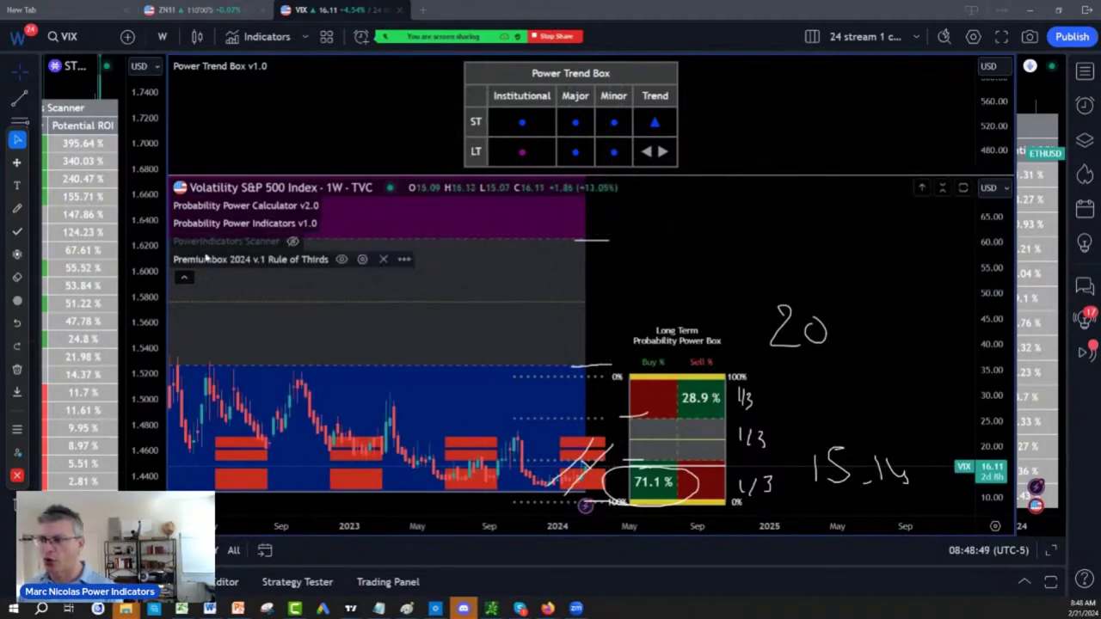
{"action": "mouse_move", "coordinate": [164, 253]}
{"action": "left_mouse_down"}
{"action": "mouse_move", "coordinate": [339, 281]}
{"action": "mouse_move", "coordinate": [133, 291]}
{"action": "left_mouse_up"}
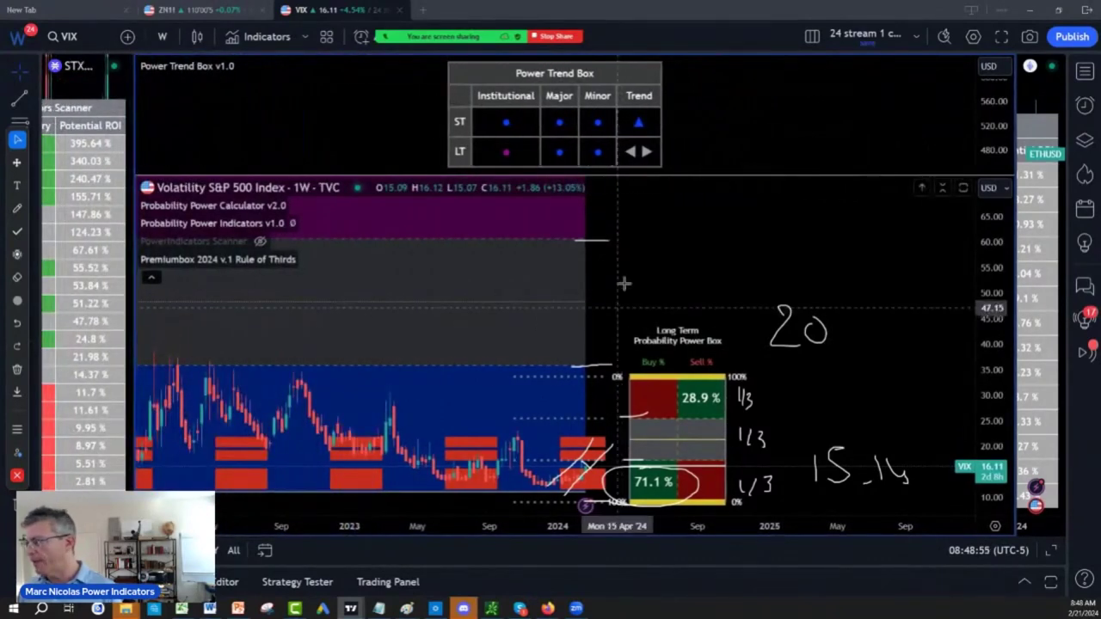
{"action": "mouse_move", "coordinate": [594, 35]}
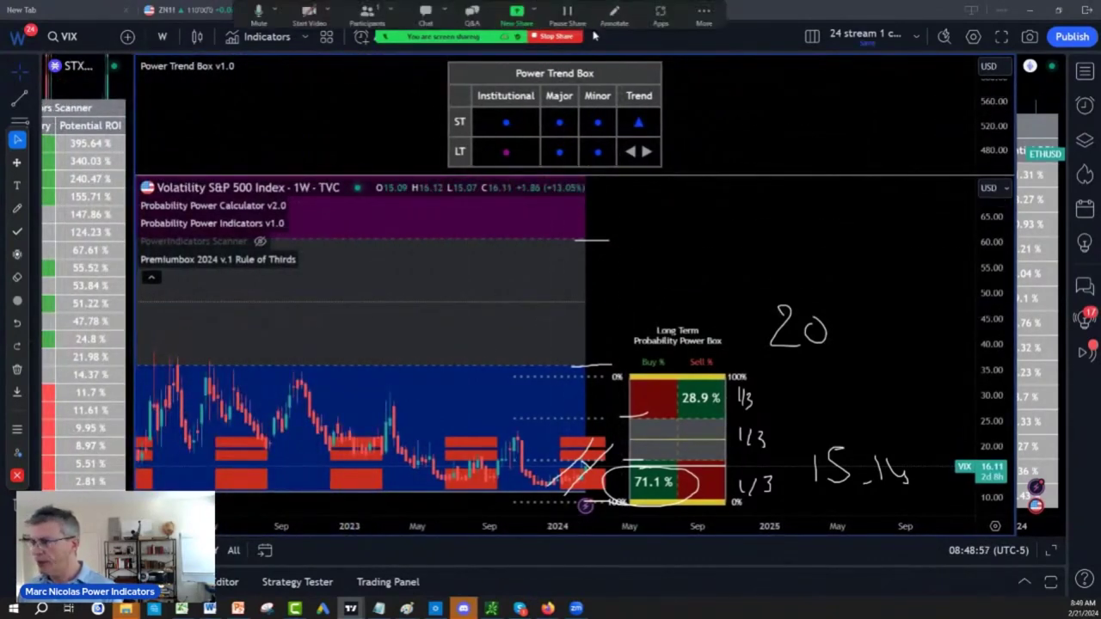
Clear all VIX drawings and load E-MINI S&P 500 FUTURES (CME) via an ES search.
{"action": "left_click", "coordinate": [17, 370]}
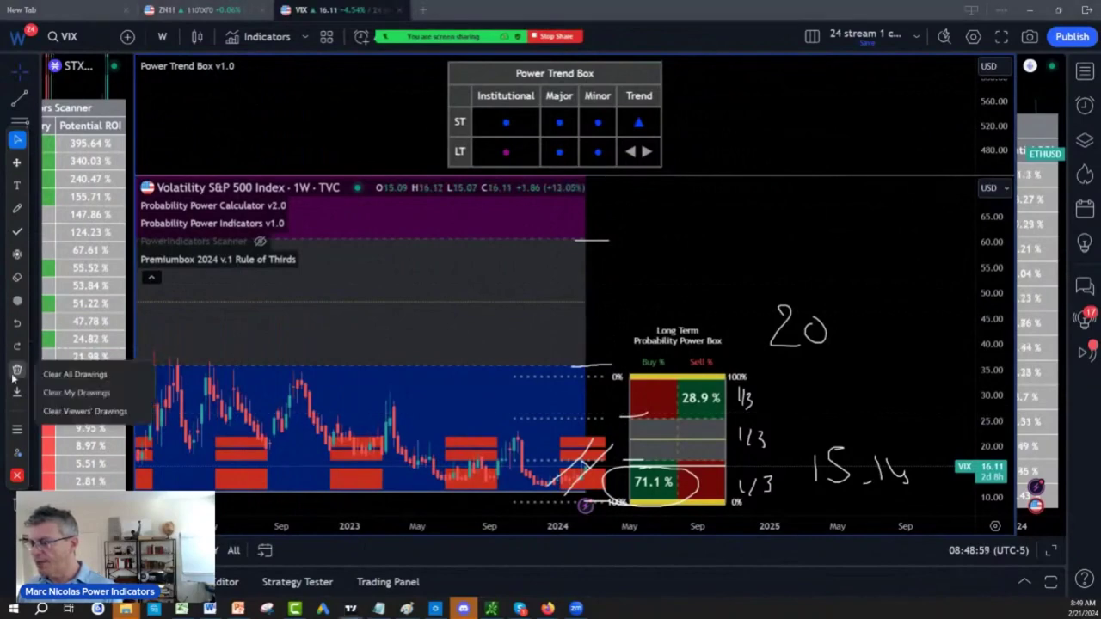
{"action": "left_click", "coordinate": [69, 377]}
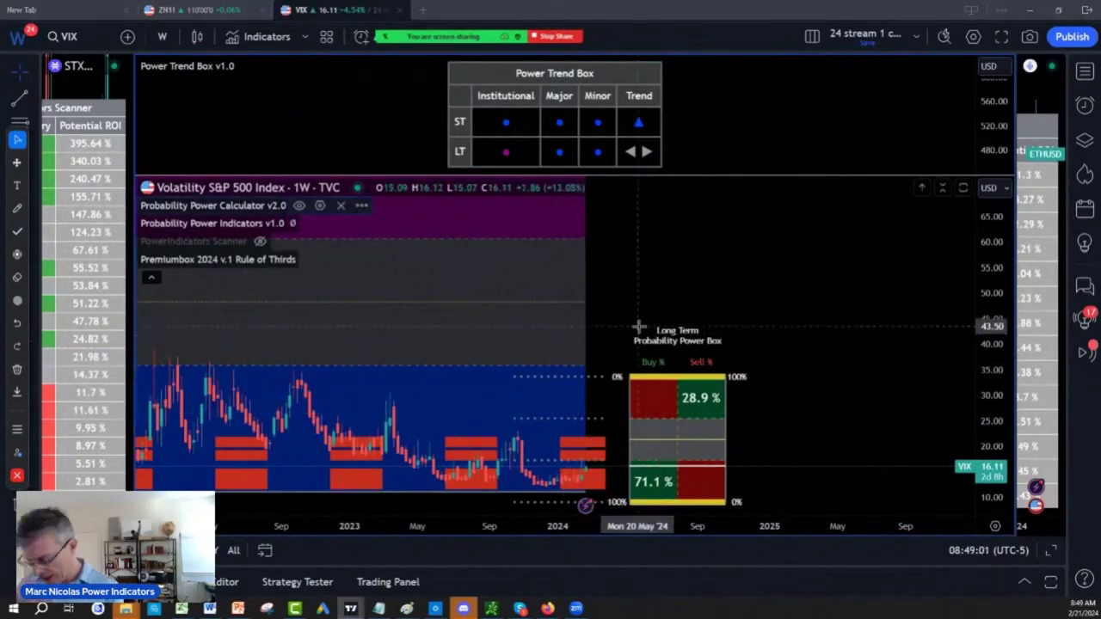
{"action": "type", "text": "SP"}
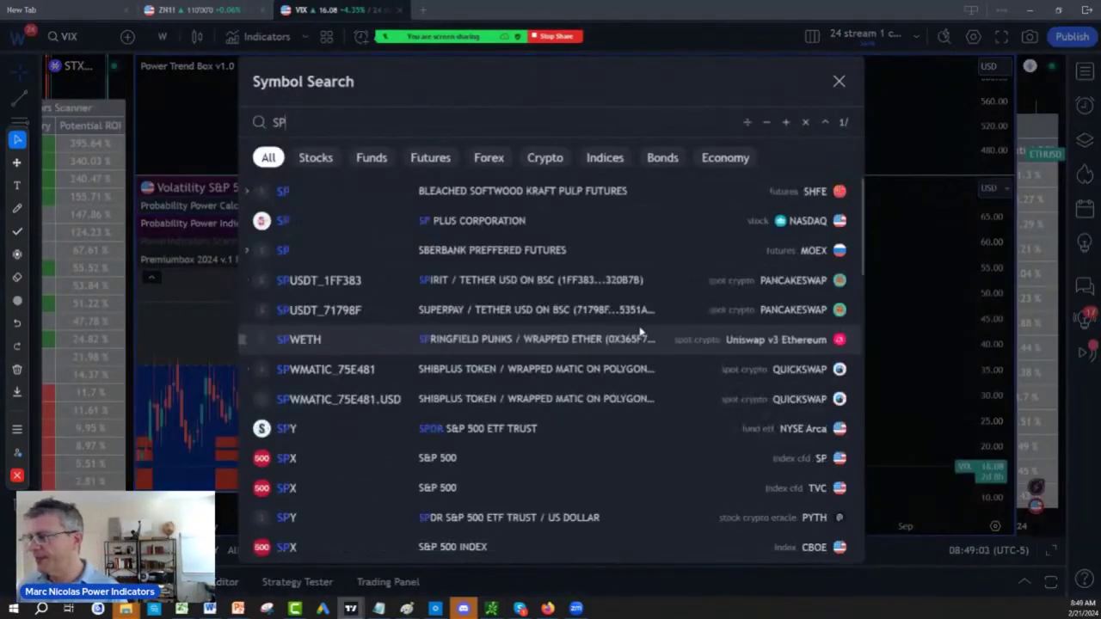
{"action": "key", "text": "BackSpace"}
{"action": "type", "text": "E"}
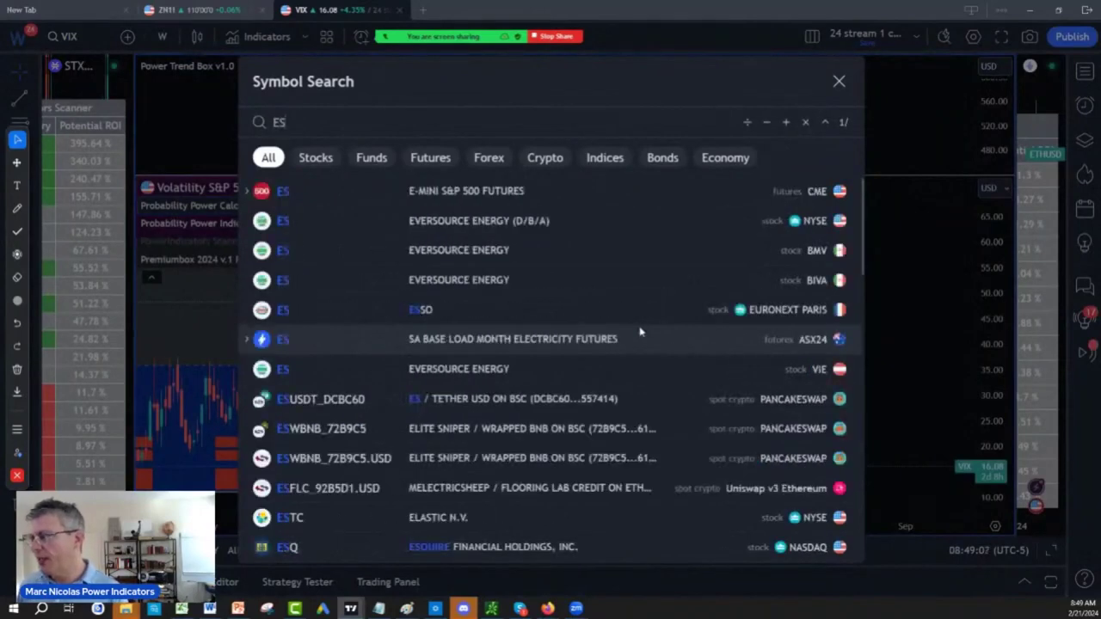
{"action": "left_click", "coordinate": [514, 192]}
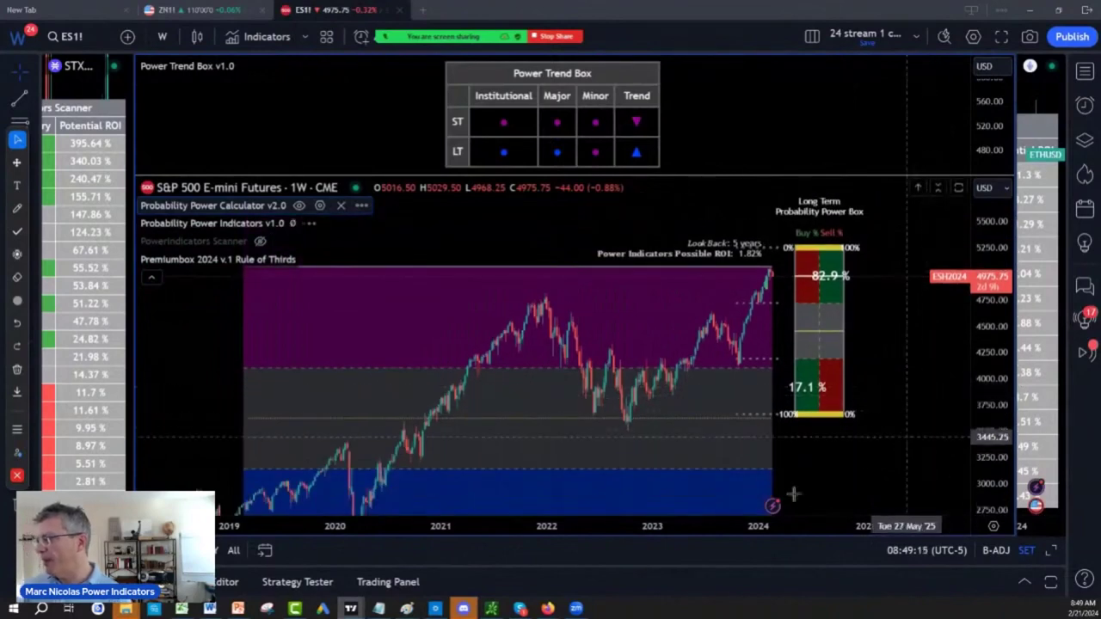
Zoom the E-mini chart to 2022 onward and circle the 83% Power Box reading.
{"action": "left_click_drag", "start_coordinate": [718, 525], "coordinate": [550, 540]}
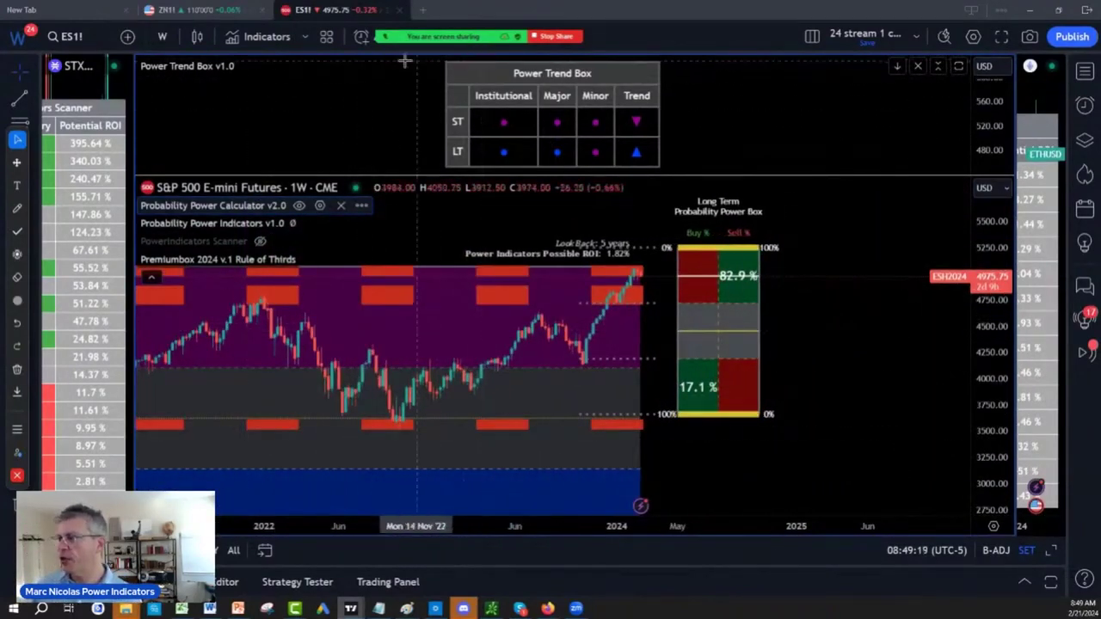
{"action": "left_click", "coordinate": [607, 24]}
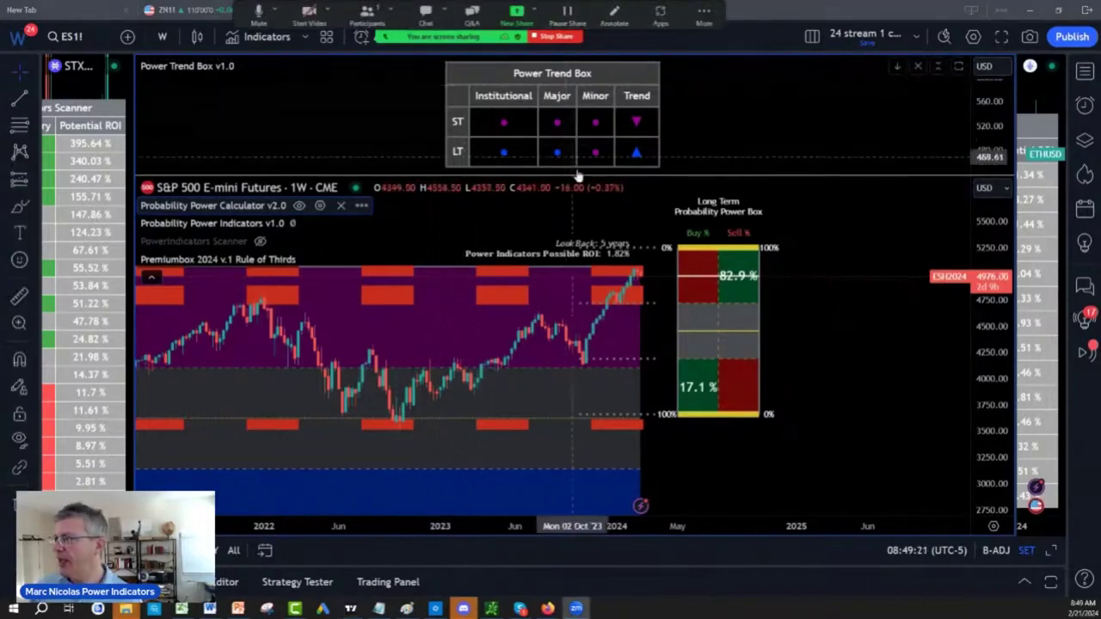
{"action": "left_click", "coordinate": [614, 18]}
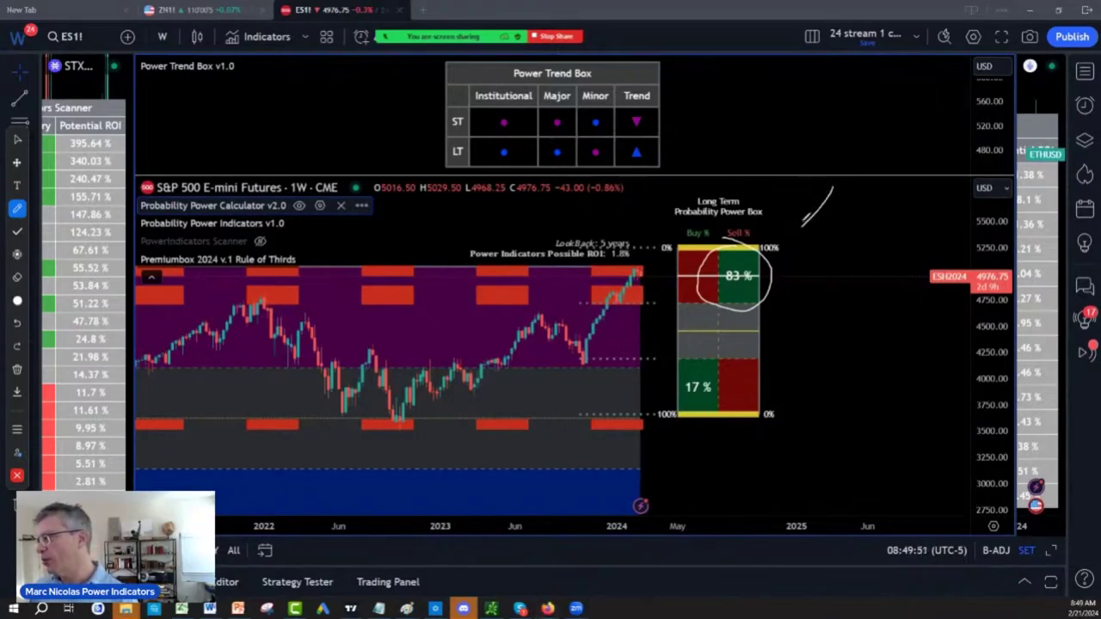
Add an arrowhead and short stroke near the Power Box, then zoom in on the latest E-mini bars.
{"action": "left_click_drag", "start_coordinate": [799, 208], "coordinate": [812, 246]}
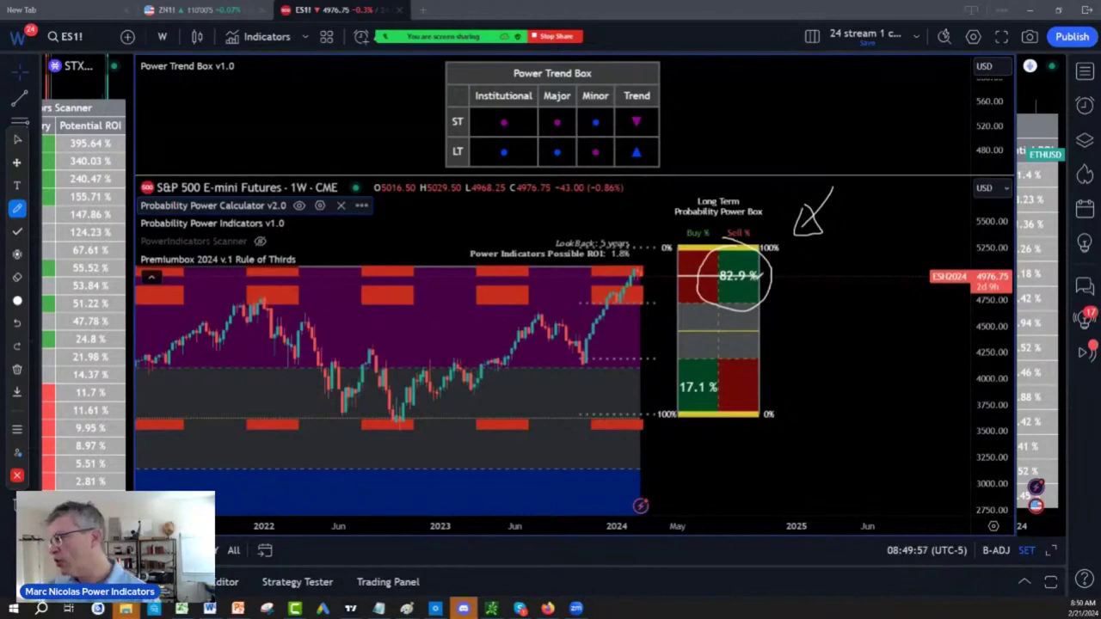
{"action": "left_click_drag", "start_coordinate": [767, 309], "coordinate": [774, 303]}
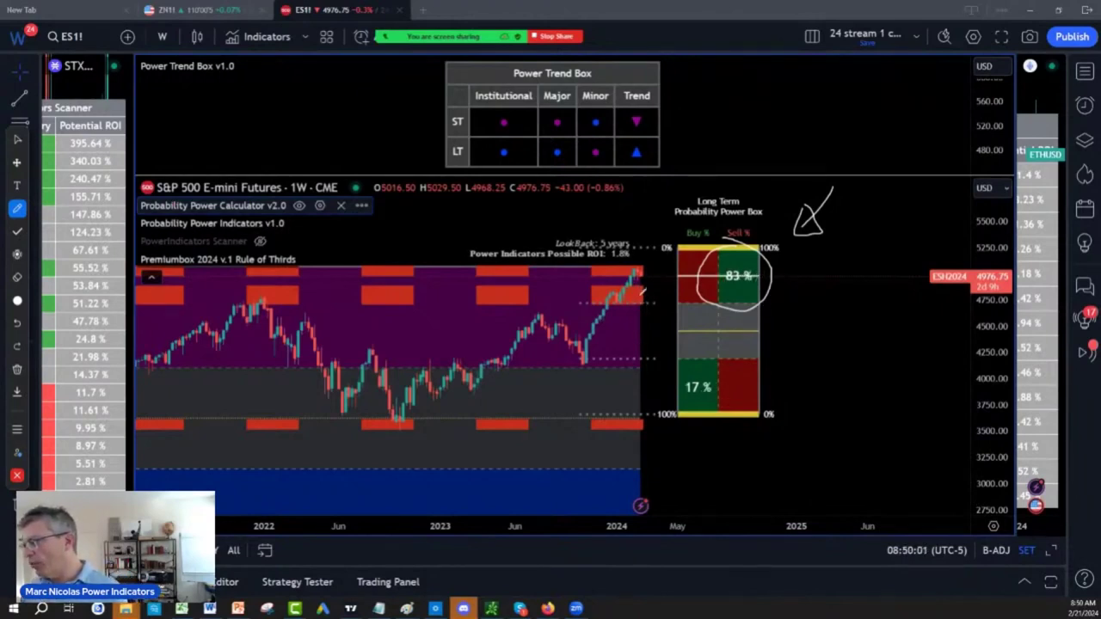
{"action": "key", "text": "Escape"}
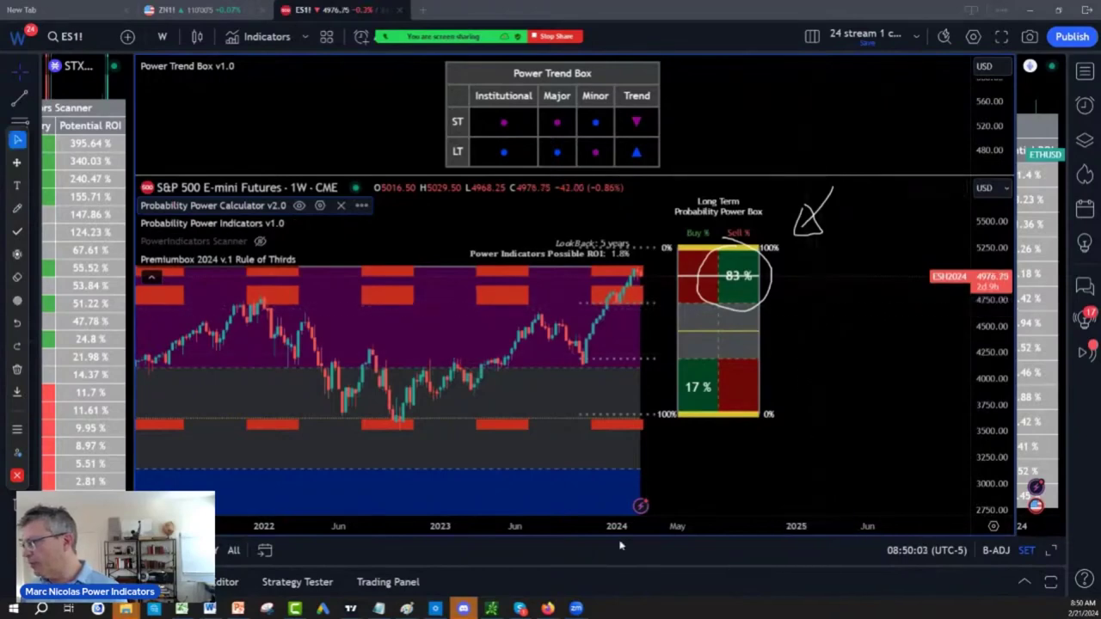
{"action": "scroll", "coordinate": [576, 535], "scroll_direction": "up", "scroll_amount": 3}
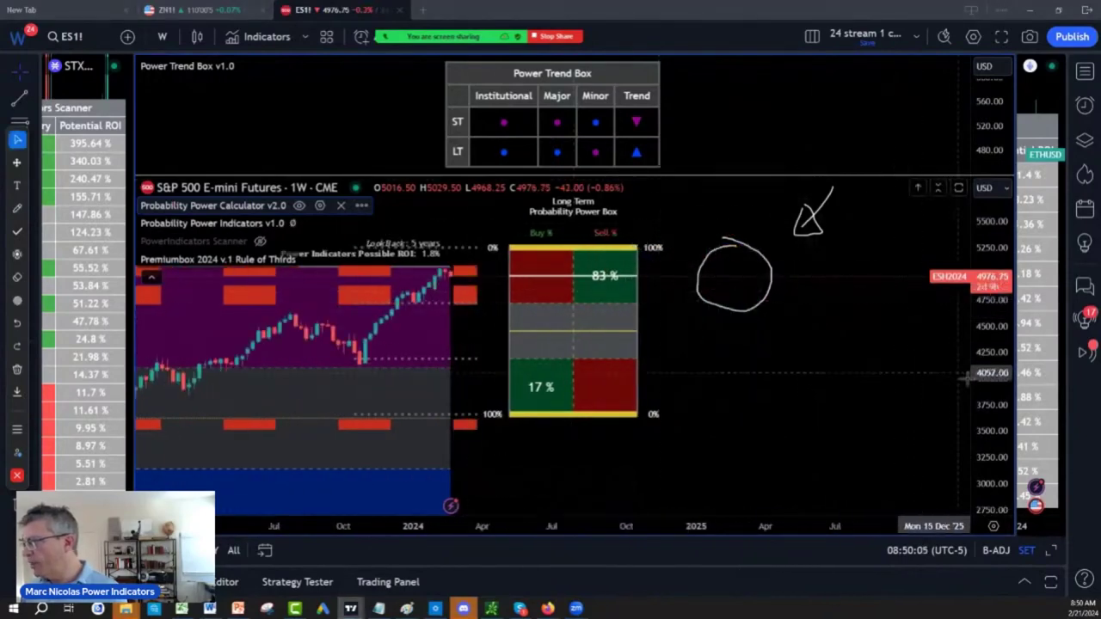
{"action": "scroll", "coordinate": [921, 462], "scroll_direction": "up", "scroll_amount": 2}
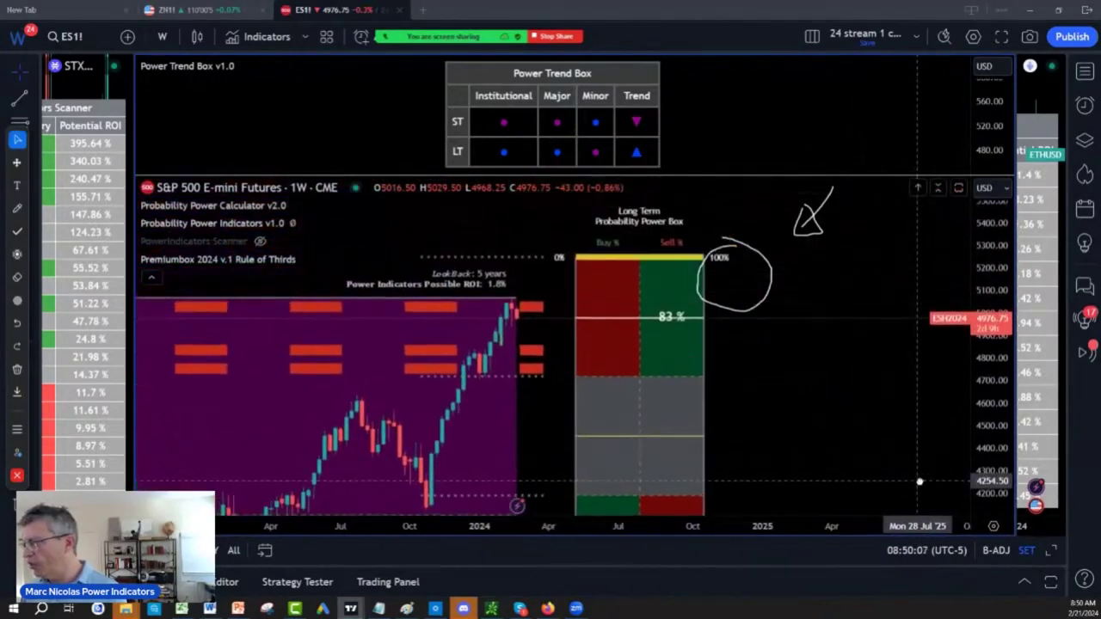
{"action": "left_click_drag", "start_coordinate": [572, 483], "coordinate": [456, 484]}
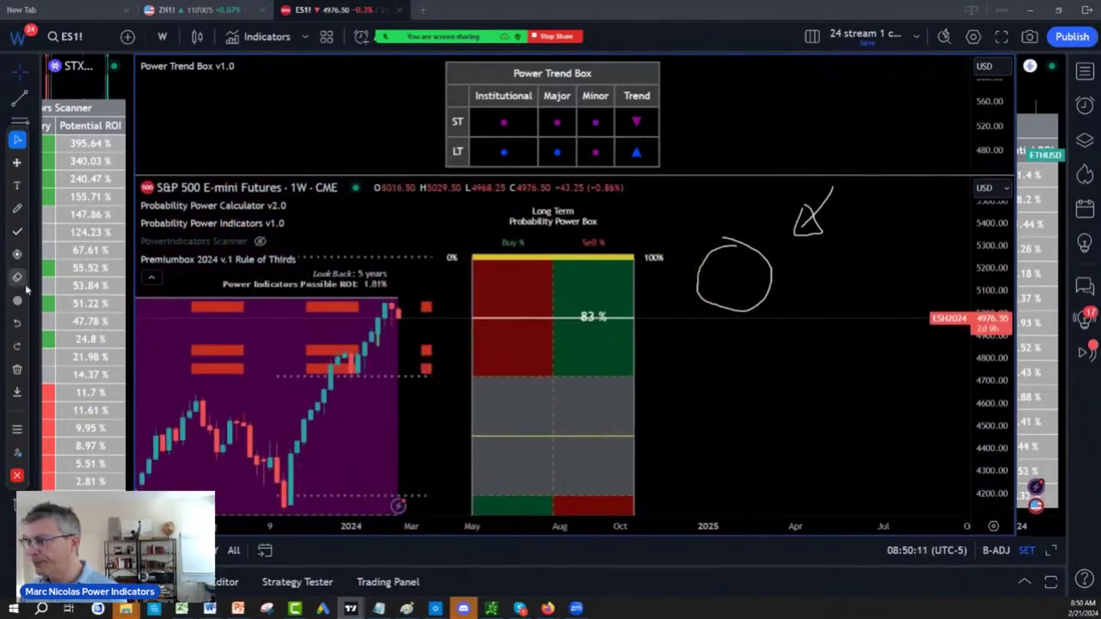
Clear all drawings from the E-mini chart and pan older bars back into view.
{"action": "left_click", "coordinate": [28, 379]}
{"action": "left_click", "coordinate": [65, 375]}
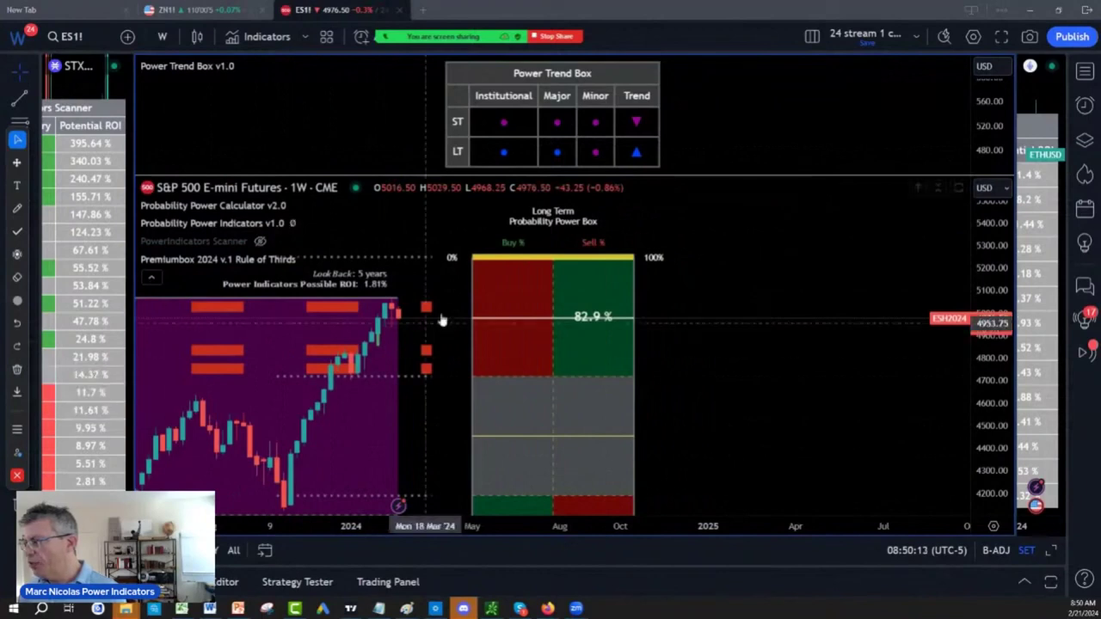
{"action": "mouse_move", "coordinate": [778, 327]}
{"action": "left_mouse_down"}
{"action": "mouse_move", "coordinate": [952, 331]}
{"action": "mouse_move", "coordinate": [985, 344]}
{"action": "left_mouse_up"}
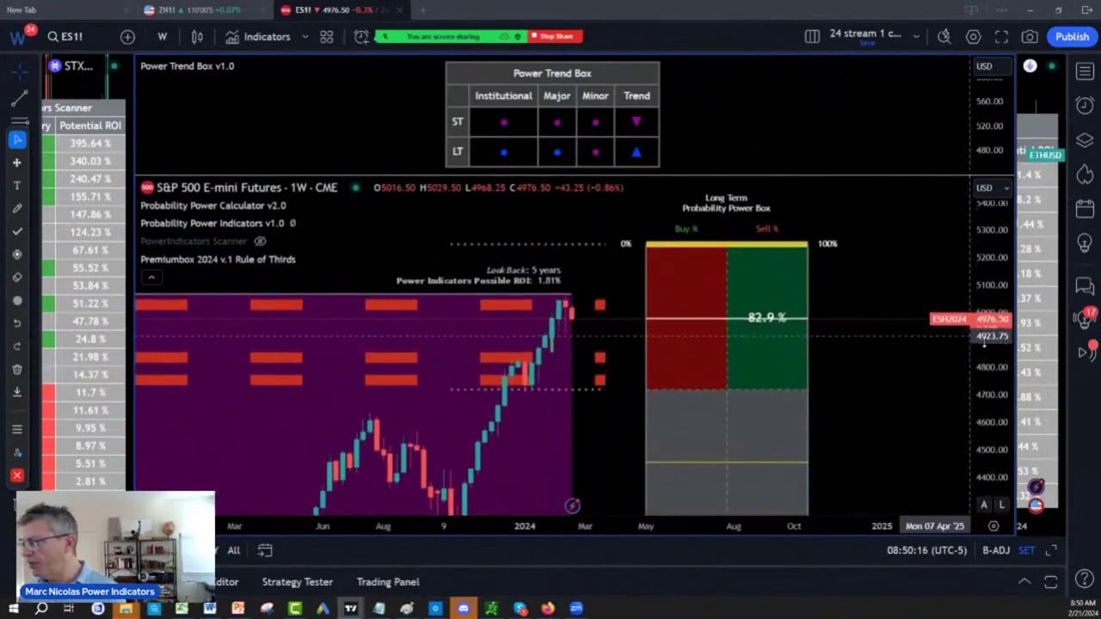
{"action": "left_click", "coordinate": [15, 210]}
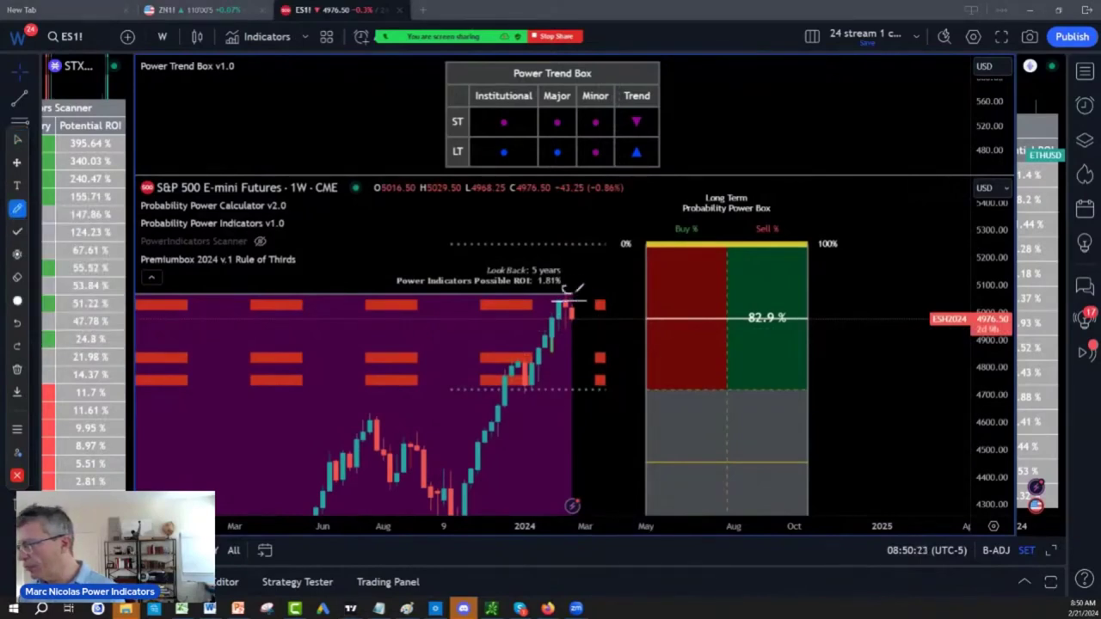
Stretch the E-mini price scale to roughly 4300–5300.
{"action": "key", "text": "Escape"}
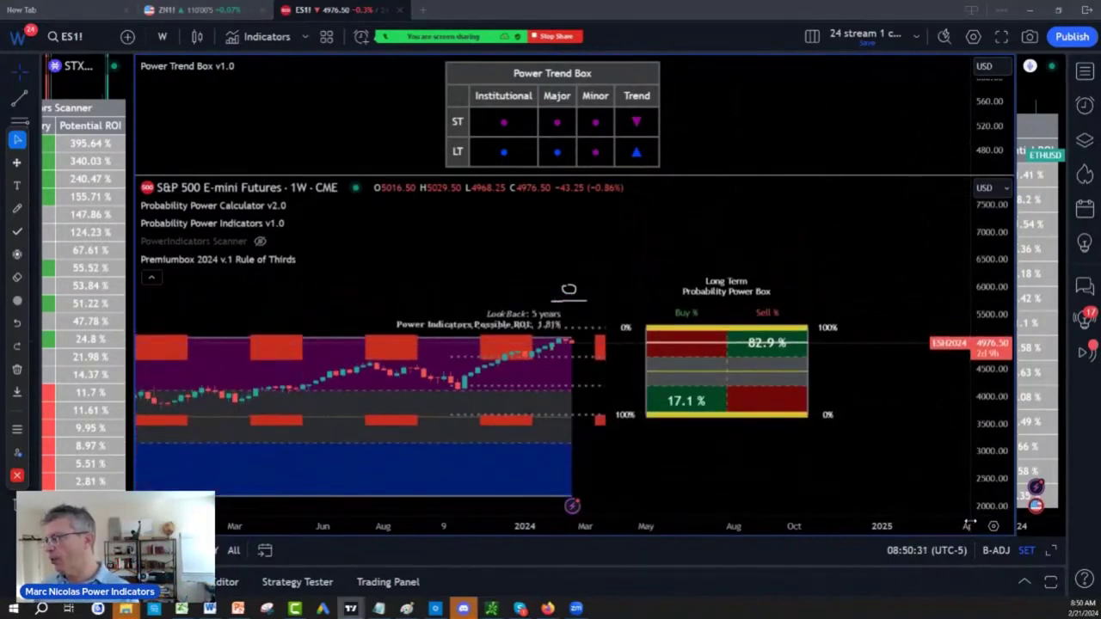
{"action": "left_click_drag", "start_coordinate": [969, 522], "coordinate": [974, 442]}
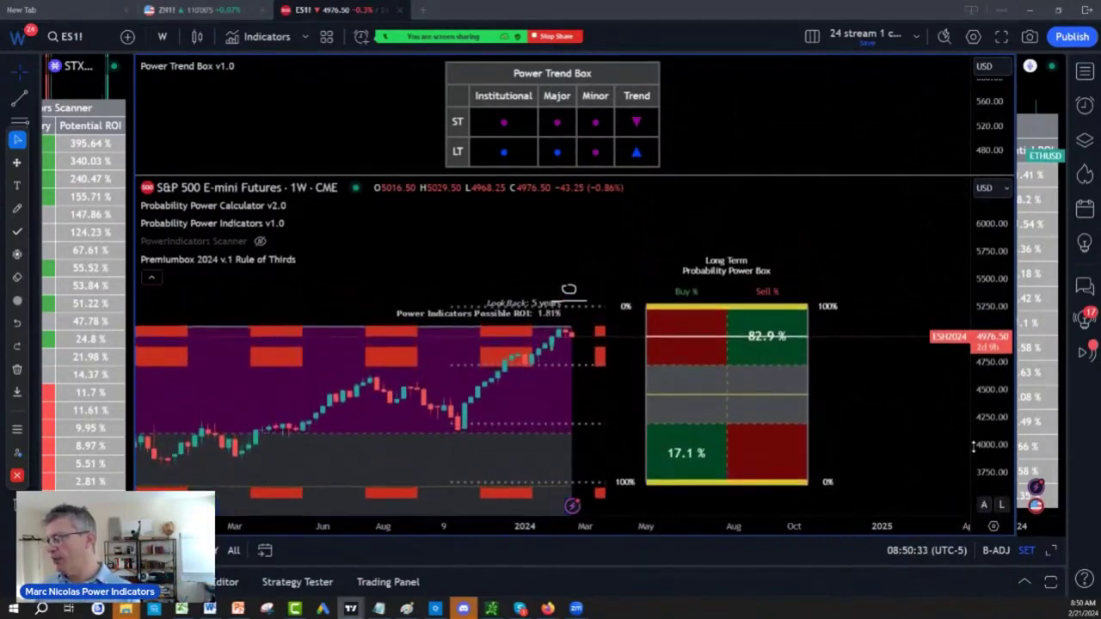
{"action": "left_click_drag", "start_coordinate": [973, 443], "coordinate": [949, 236]}
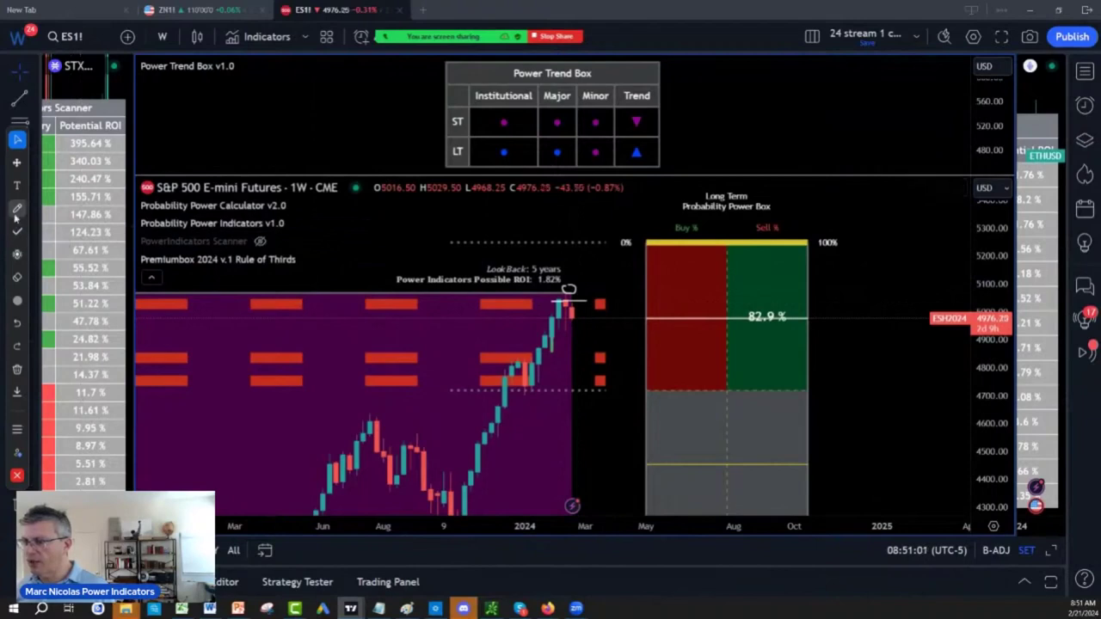
Freehand a zigzag drop from the circled 5027 high to a handwritten 4750 target.
{"action": "left_click", "coordinate": [16, 211]}
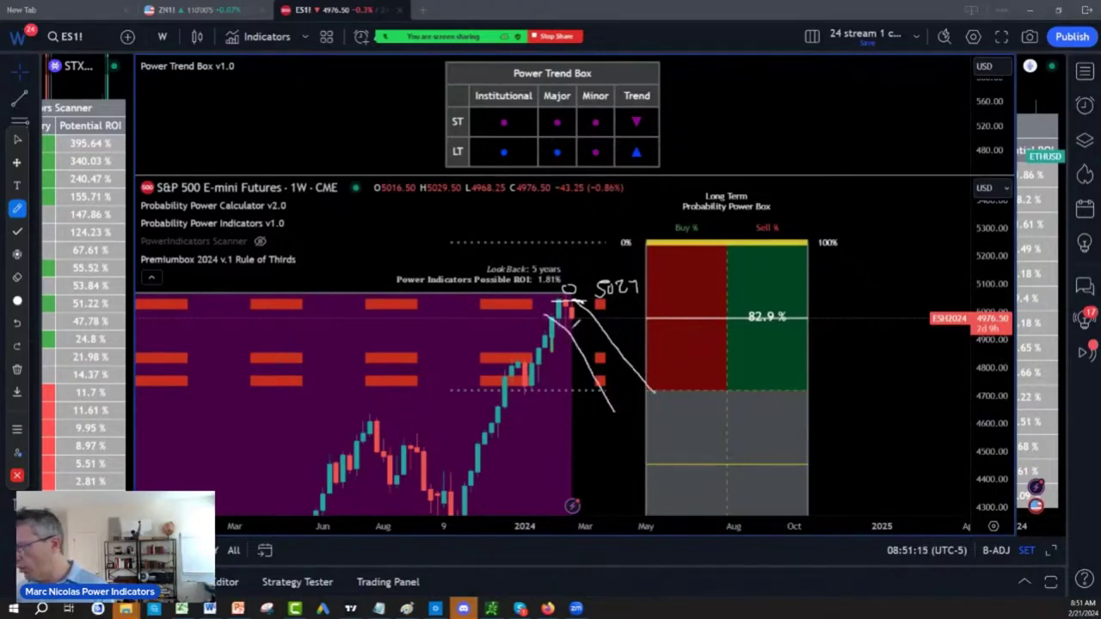
{"action": "left_click_drag", "start_coordinate": [582, 310], "coordinate": [609, 385]}
{"action": "mouse_move", "coordinate": [702, 372]}
{"action": "left_mouse_down"}
{"action": "mouse_move", "coordinate": [723, 383]}
{"action": "mouse_move", "coordinate": [679, 384]}
{"action": "left_mouse_up"}
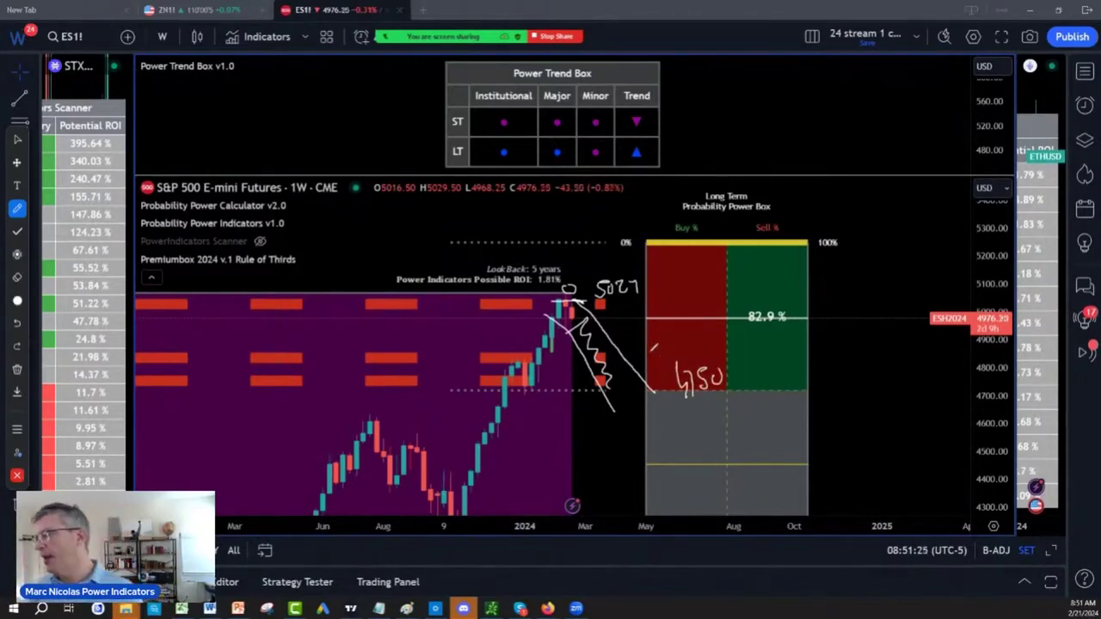
{"action": "mouse_move", "coordinate": [659, 291]}
{"action": "left_mouse_down"}
{"action": "mouse_move", "coordinate": [663, 283]}
{"action": "mouse_move", "coordinate": [592, 284]}
{"action": "mouse_move", "coordinate": [637, 291]}
{"action": "left_mouse_up"}
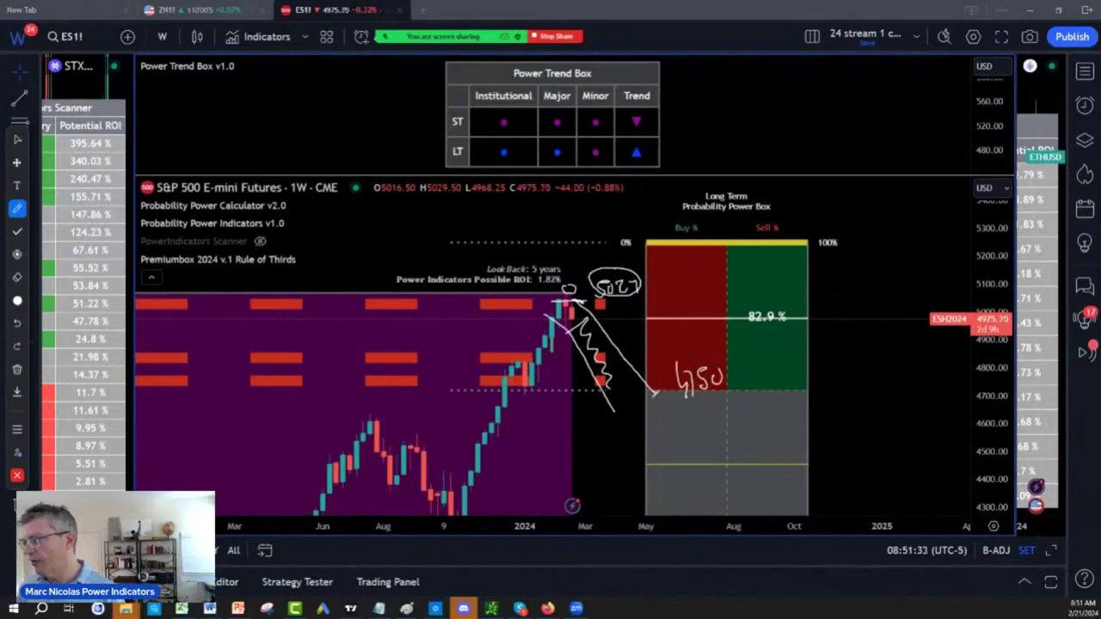
Draw a long arrow rising from 4750 past the Power Box, then auto-fit price to about 4000–5600.
{"action": "left_click_drag", "start_coordinate": [651, 394], "coordinate": [707, 191]}
{"action": "mouse_move", "coordinate": [660, 222]}
{"action": "left_mouse_down"}
{"action": "mouse_move", "coordinate": [702, 196]}
{"action": "mouse_move", "coordinate": [713, 231]}
{"action": "mouse_move", "coordinate": [659, 225]}
{"action": "left_mouse_up"}
{"action": "left_click_drag", "start_coordinate": [628, 340], "coordinate": [622, 345]}
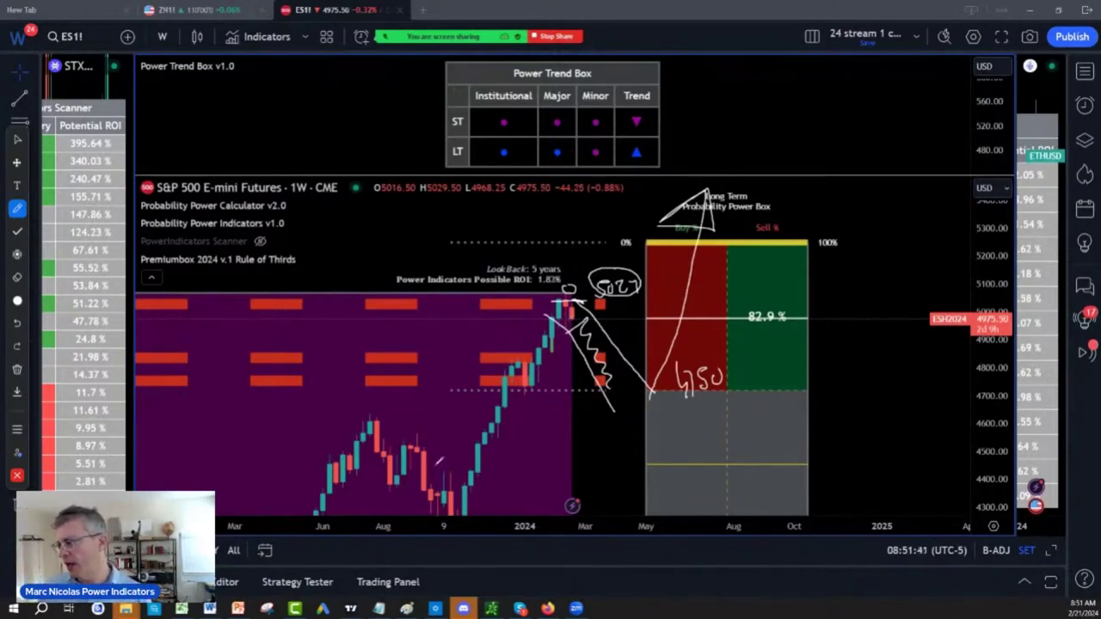
{"action": "key", "text": "Escape"}
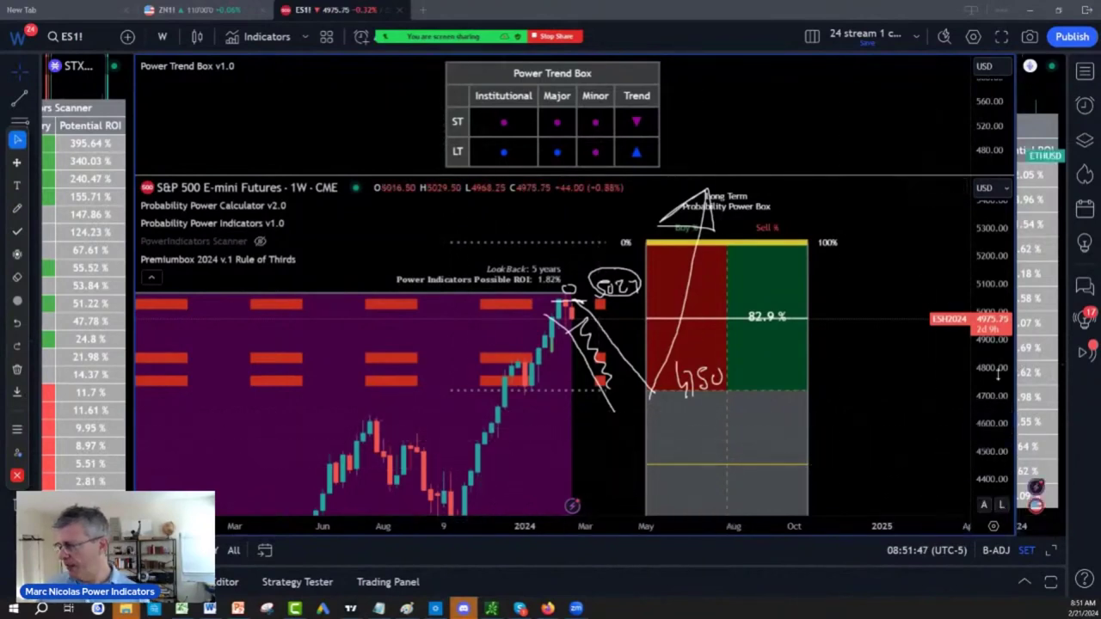
{"action": "left_click", "coordinate": [937, 460]}
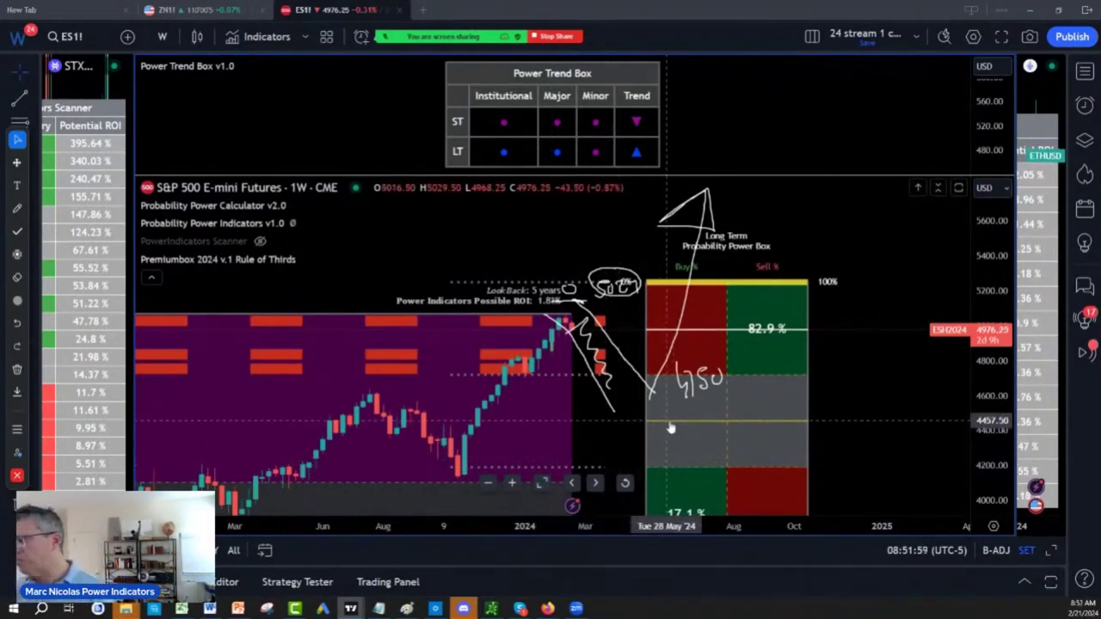
Handwrite the 4629–4475 levels under 4750 and begin another number at upper right.
{"action": "left_click", "coordinate": [16, 208]}
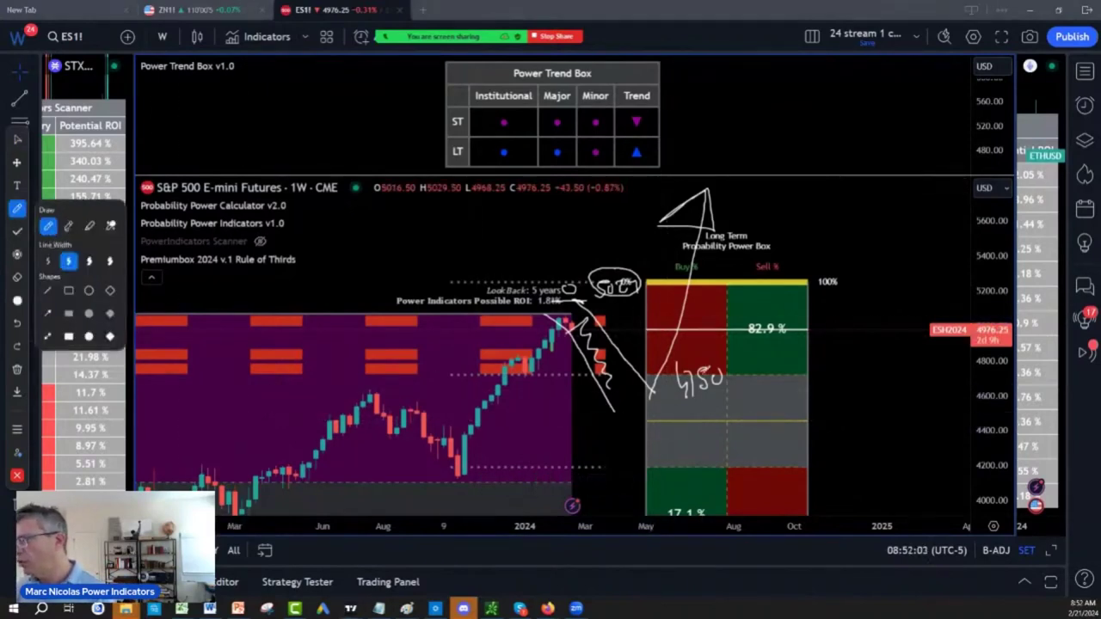
{"action": "left_click_drag", "start_coordinate": [678, 408], "coordinate": [704, 425]}
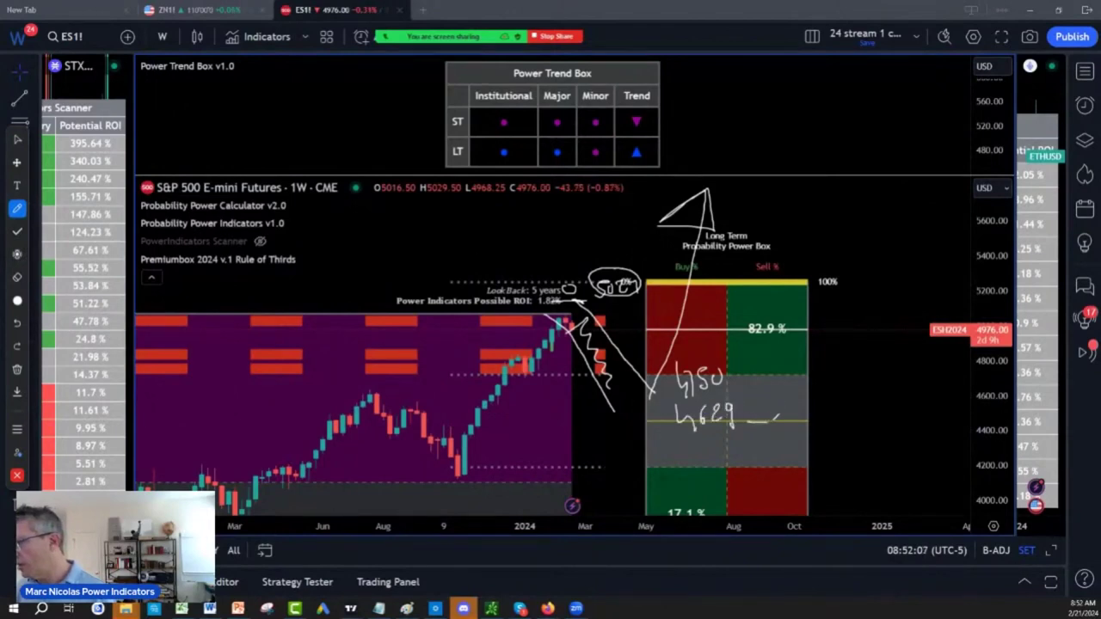
{"action": "mouse_move", "coordinate": [785, 410]}
{"action": "left_mouse_down"}
{"action": "mouse_move", "coordinate": [784, 422]}
{"action": "mouse_move", "coordinate": [813, 429]}
{"action": "left_mouse_up"}
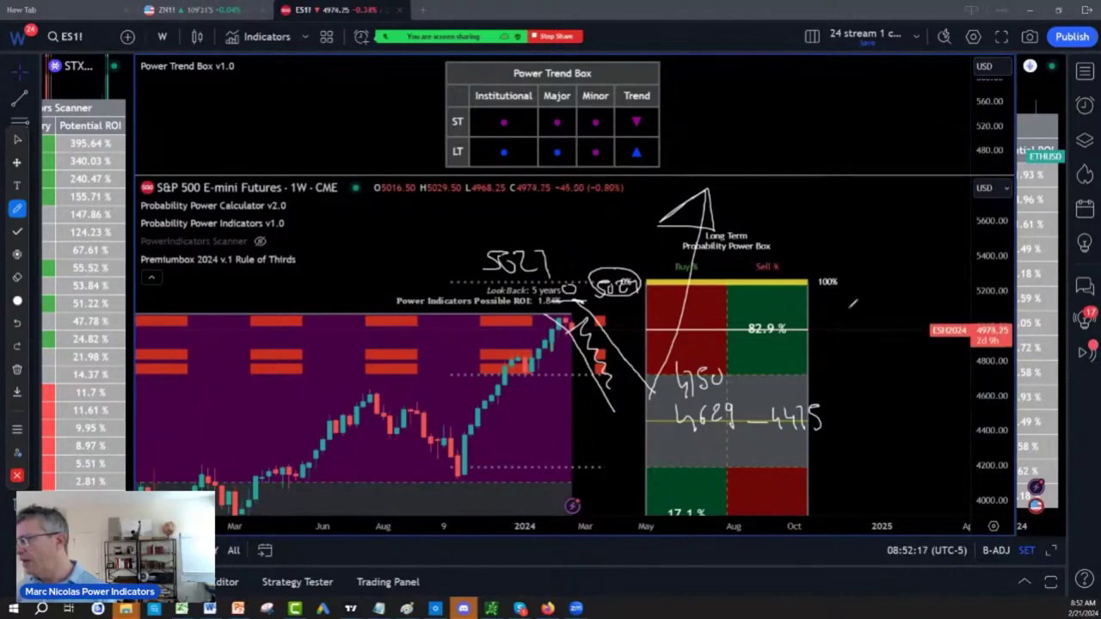
{"action": "key", "text": "Escape"}
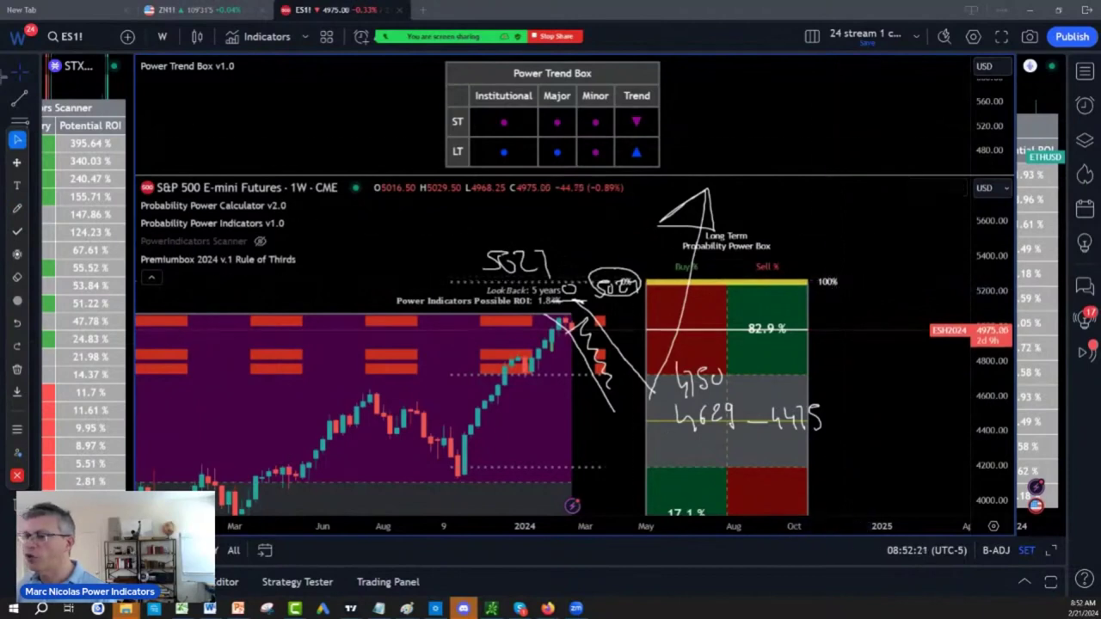
{"action": "left_click", "coordinate": [17, 209]}
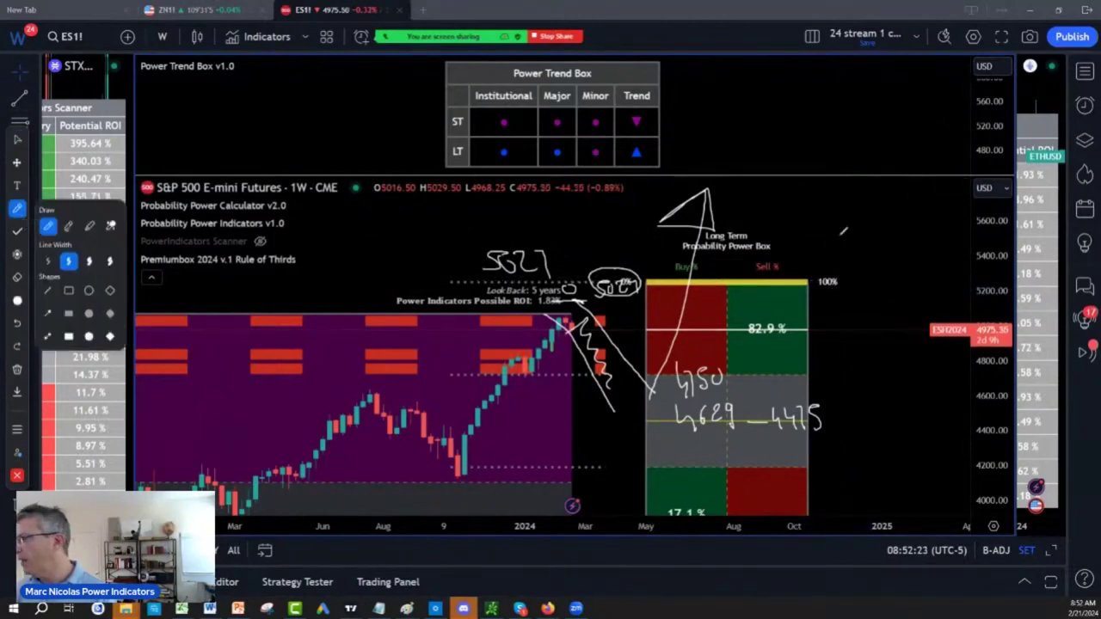
{"action": "left_click_drag", "start_coordinate": [805, 199], "coordinate": [857, 194]}
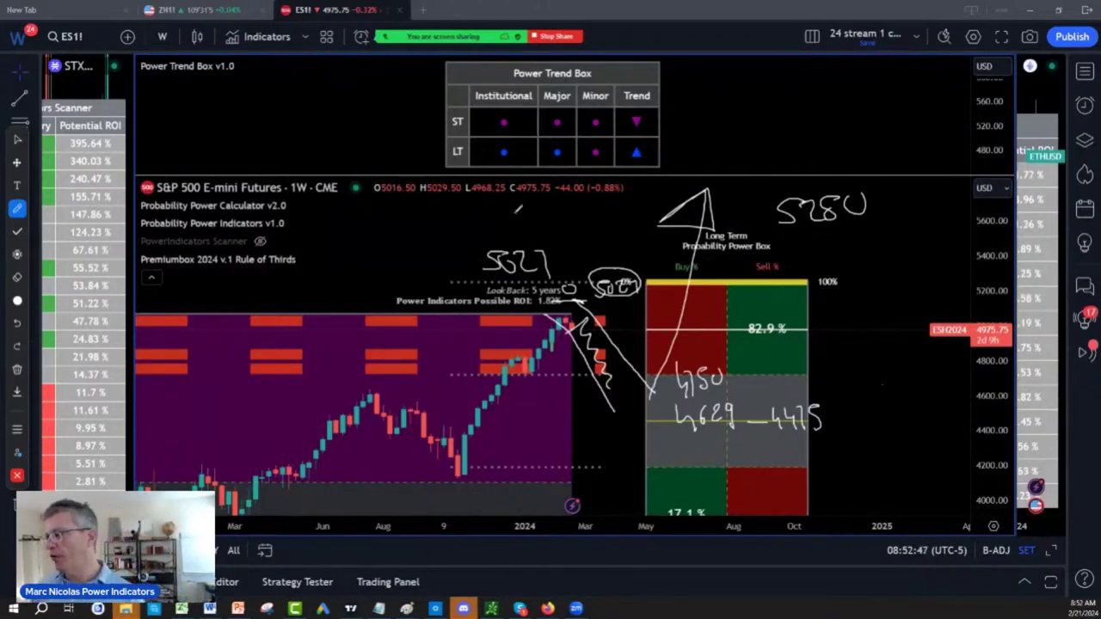
Handwrite 8k and +12k notes at upper left, with an arrow toward the Power Trend Box.
{"action": "mouse_move", "coordinate": [344, 213]}
{"action": "left_mouse_down"}
{"action": "mouse_move", "coordinate": [376, 229]}
{"action": "mouse_move", "coordinate": [399, 217]}
{"action": "mouse_move", "coordinate": [305, 216]}
{"action": "mouse_move", "coordinate": [360, 192]}
{"action": "left_mouse_up"}
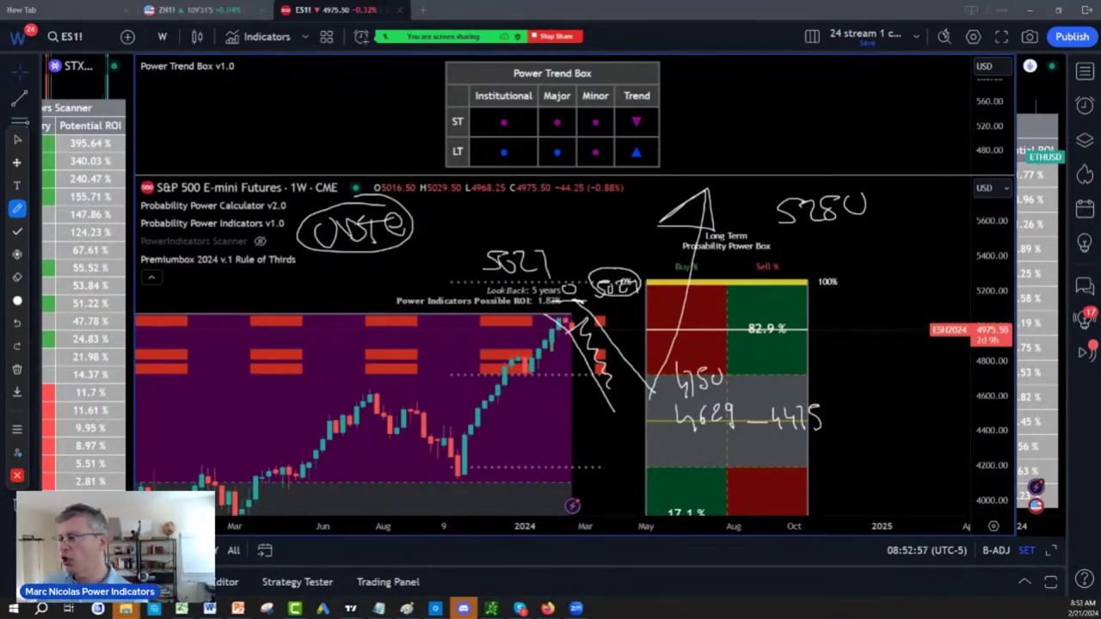
{"action": "mouse_move", "coordinate": [329, 208]}
{"action": "left_mouse_down"}
{"action": "mouse_move", "coordinate": [349, 251]}
{"action": "mouse_move", "coordinate": [393, 79]}
{"action": "mouse_move", "coordinate": [410, 101]}
{"action": "left_mouse_up"}
{"action": "left_click", "coordinate": [352, 135]}
{"action": "left_click_drag", "start_coordinate": [182, 93], "coordinate": [246, 121]}
{"action": "left_click_drag", "start_coordinate": [162, 160], "coordinate": [251, 172]}
{"action": "left_click_drag", "start_coordinate": [282, 151], "coordinate": [251, 177]}
{"action": "left_click_drag", "start_coordinate": [208, 136], "coordinate": [207, 177]}
{"action": "left_click_drag", "start_coordinate": [236, 107], "coordinate": [263, 115]}
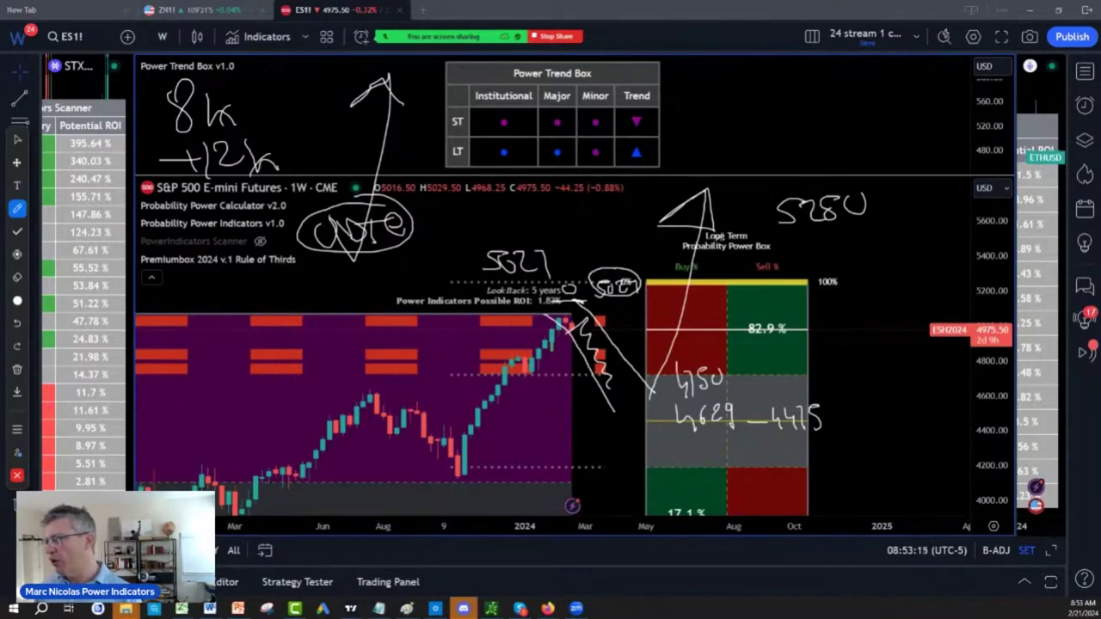
Circle the 5527 target with a pointing arrow, then zigzag down and circle 4450 and 4629.
{"action": "mouse_move", "coordinate": [534, 232]}
{"action": "left_mouse_down"}
{"action": "mouse_move", "coordinate": [473, 258]}
{"action": "mouse_move", "coordinate": [557, 254]}
{"action": "mouse_move", "coordinate": [518, 238]}
{"action": "left_mouse_up"}
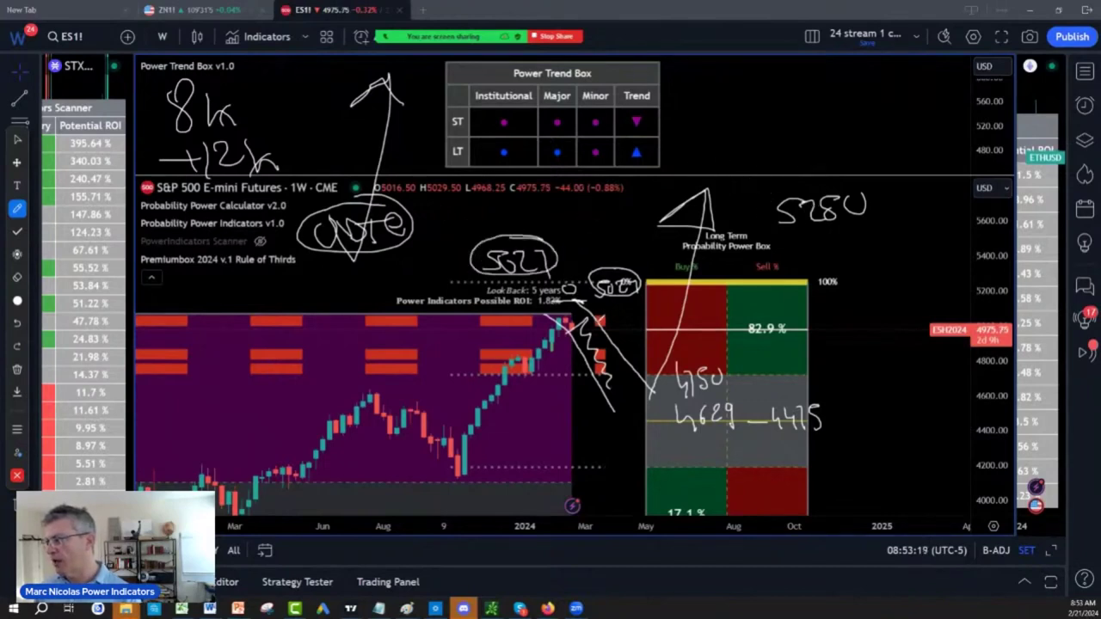
{"action": "mouse_move", "coordinate": [607, 206]}
{"action": "left_mouse_down"}
{"action": "mouse_move", "coordinate": [568, 245]}
{"action": "mouse_move", "coordinate": [596, 244]}
{"action": "left_mouse_up"}
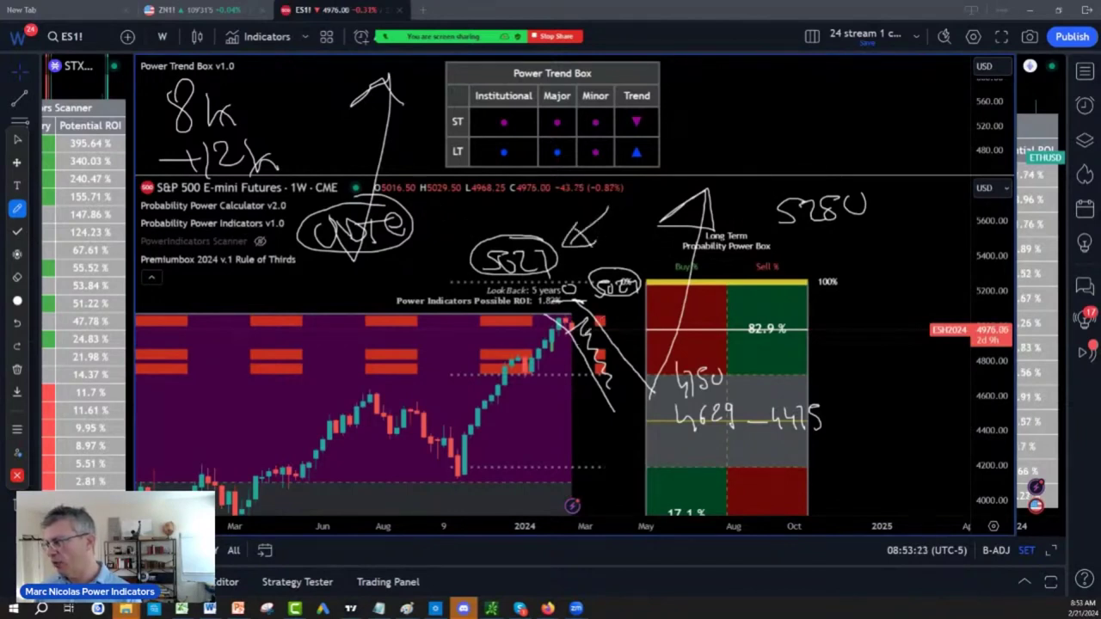
{"action": "left_click_drag", "start_coordinate": [573, 322], "coordinate": [631, 382]}
{"action": "mouse_move", "coordinate": [711, 352]}
{"action": "left_mouse_down"}
{"action": "mouse_move", "coordinate": [658, 393]}
{"action": "mouse_move", "coordinate": [714, 344]}
{"action": "left_mouse_up"}
{"action": "mouse_move", "coordinate": [724, 393]}
{"action": "left_mouse_down"}
{"action": "mouse_move", "coordinate": [655, 430]}
{"action": "mouse_move", "coordinate": [736, 397]}
{"action": "left_mouse_up"}
{"action": "mouse_move", "coordinate": [641, 375]}
{"action": "left_mouse_down"}
{"action": "mouse_move", "coordinate": [689, 416]}
{"action": "mouse_move", "coordinate": [757, 365]}
{"action": "mouse_move", "coordinate": [796, 226]}
{"action": "mouse_move", "coordinate": [776, 257]}
{"action": "mouse_move", "coordinate": [822, 268]}
{"action": "mouse_move", "coordinate": [800, 274]}
{"action": "left_mouse_up"}
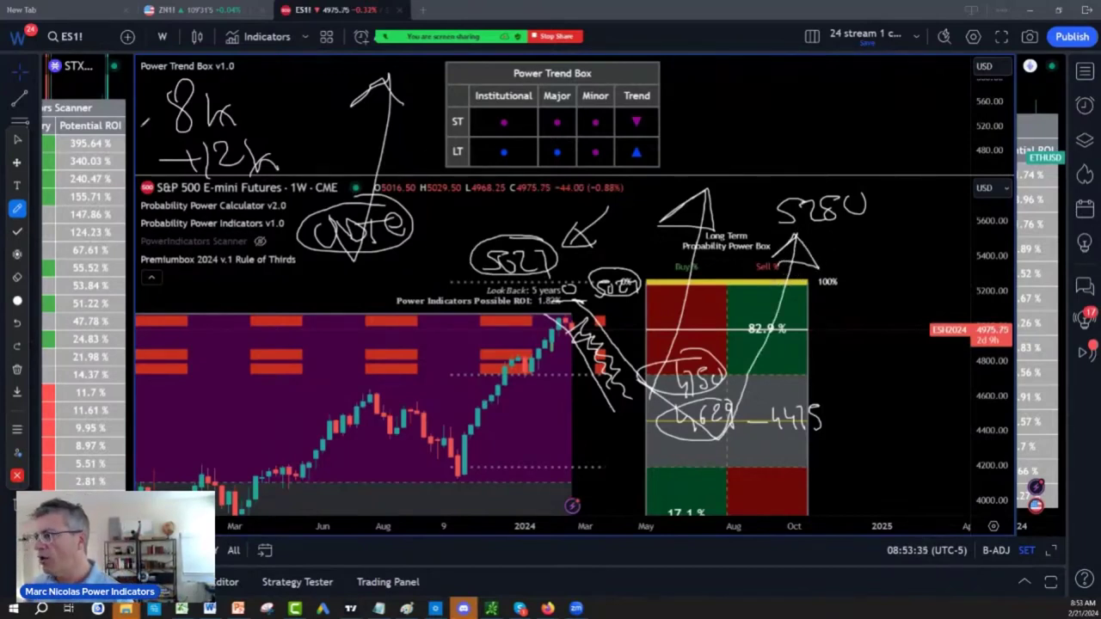
Clear all drawings from the chart and try a falling stroke from the last candle.
{"action": "left_click", "coordinate": [17, 369]}
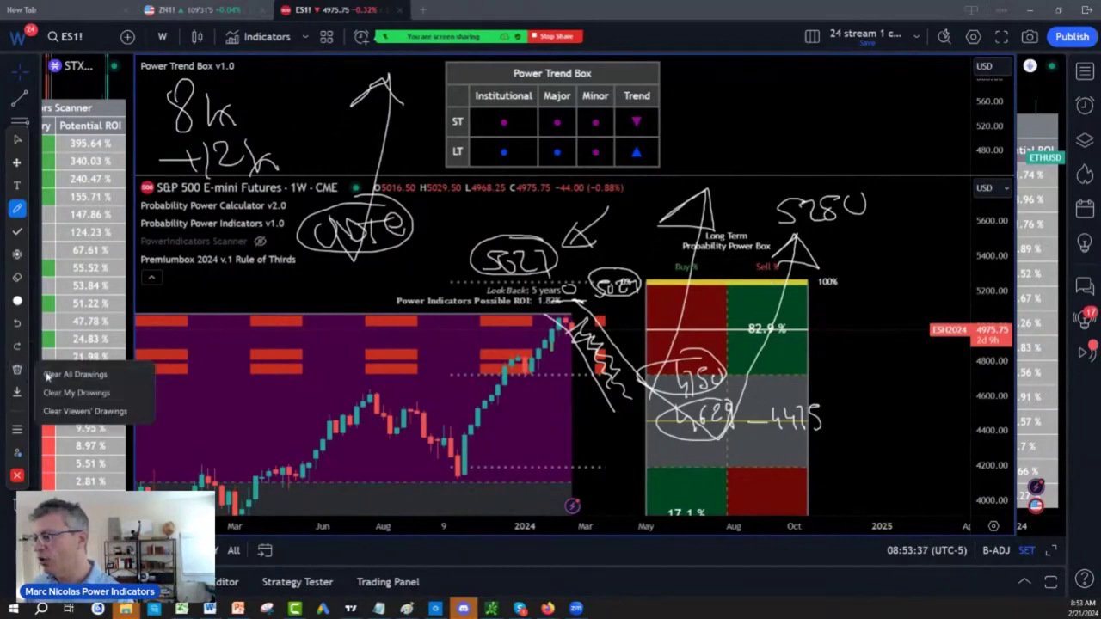
{"action": "left_click", "coordinate": [65, 373]}
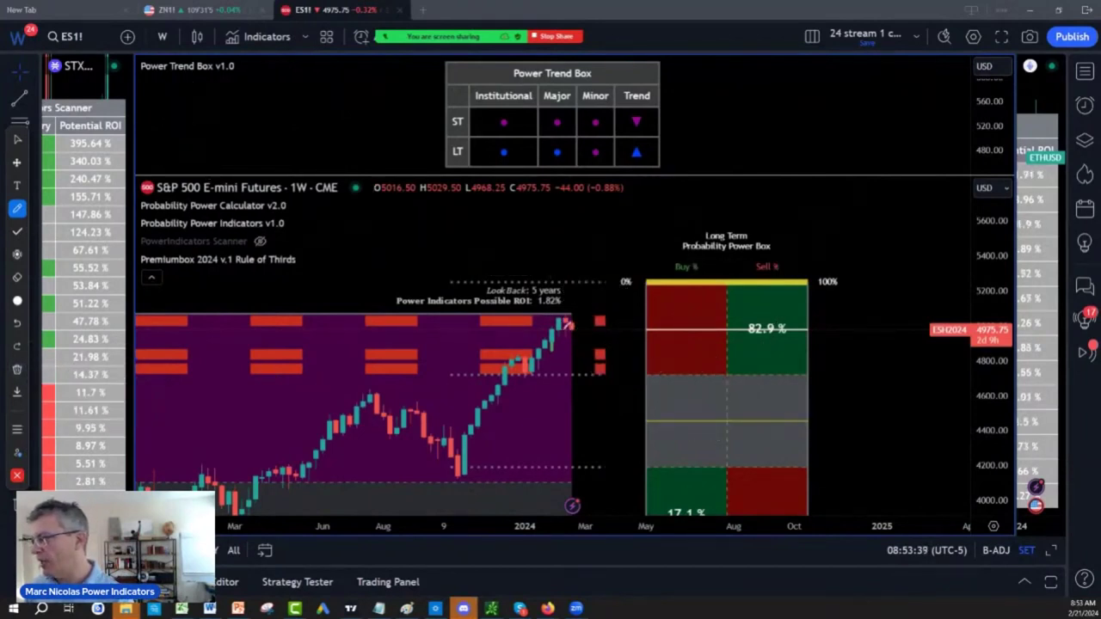
{"action": "left_click_drag", "start_coordinate": [575, 309], "coordinate": [592, 349]}
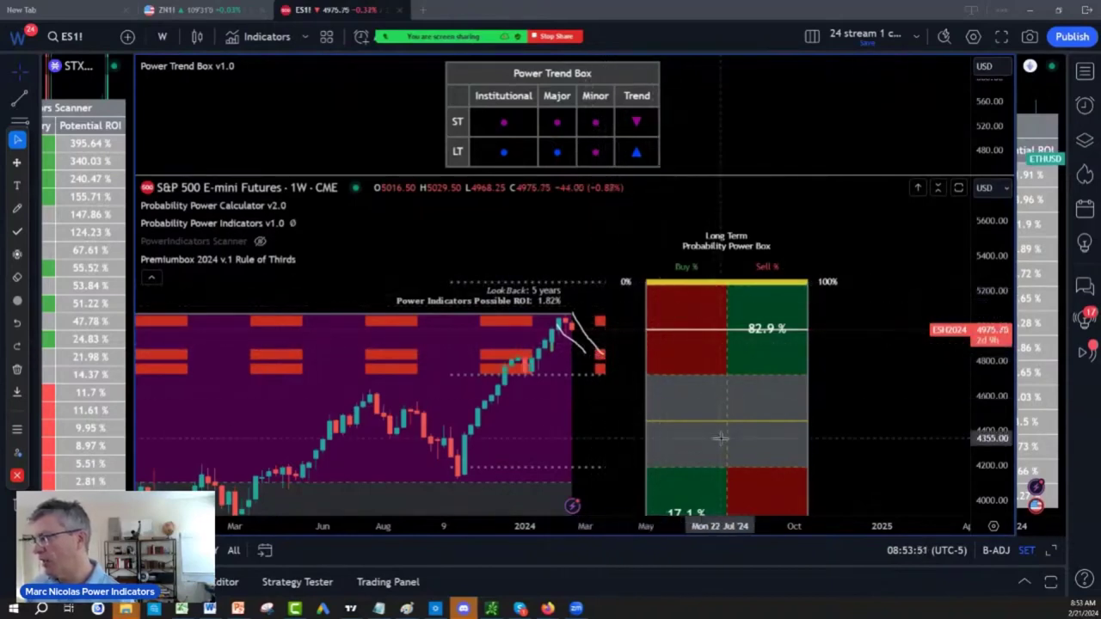
Sketch a zigzag pullback and rebound arrow from the last candle, then clear all drawings again.
{"action": "left_click", "coordinate": [18, 209]}
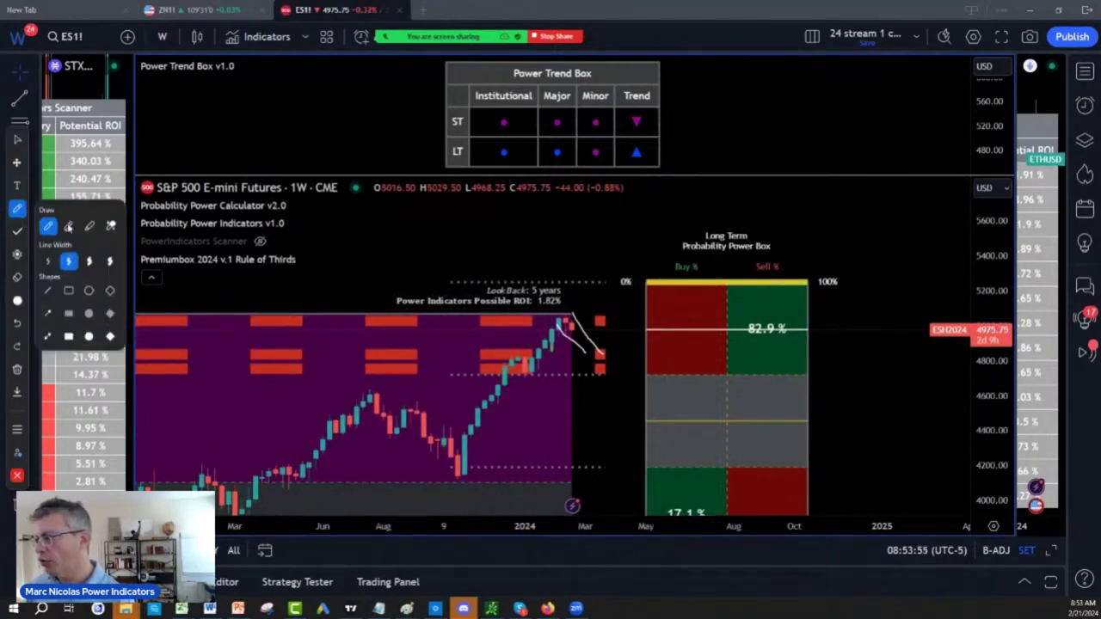
{"action": "left_click_drag", "start_coordinate": [561, 320], "coordinate": [610, 369]}
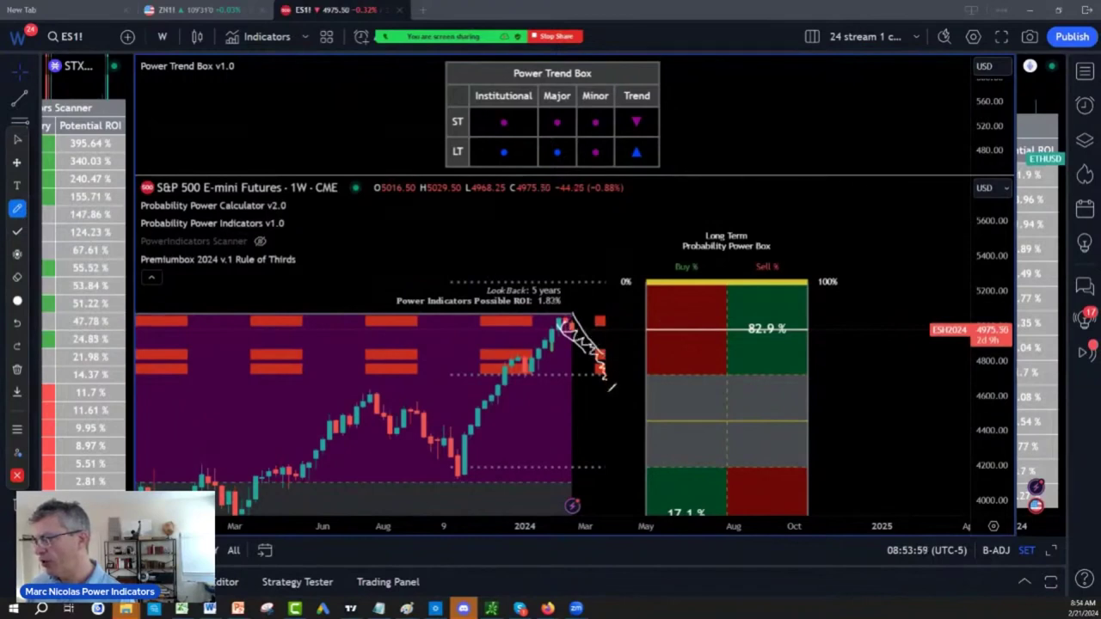
{"action": "left_click_drag", "start_coordinate": [610, 392], "coordinate": [608, 381]}
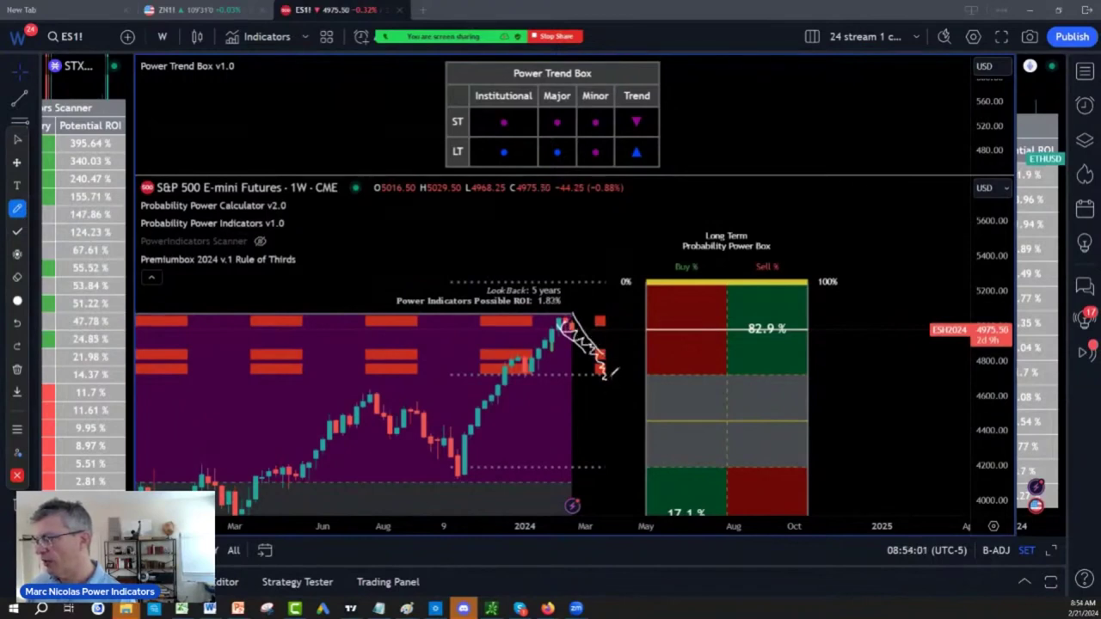
{"action": "left_click_drag", "start_coordinate": [554, 317], "coordinate": [591, 320]}
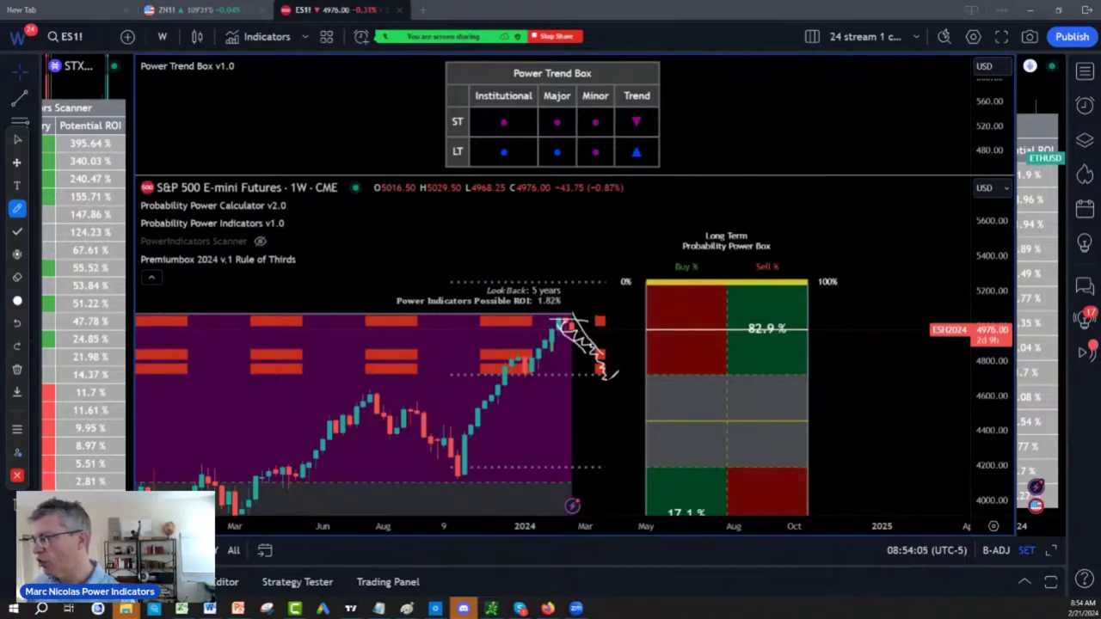
{"action": "mouse_move", "coordinate": [626, 356]}
{"action": "left_mouse_down"}
{"action": "mouse_move", "coordinate": [649, 313]}
{"action": "mouse_move", "coordinate": [664, 222]}
{"action": "mouse_move", "coordinate": [676, 245]}
{"action": "left_mouse_up"}
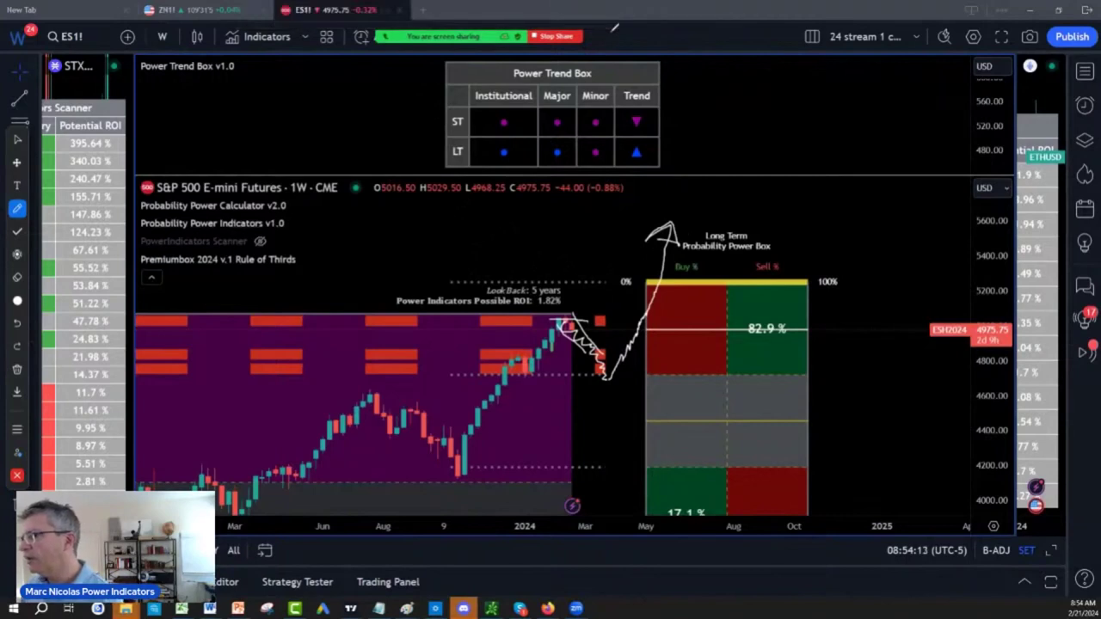
{"action": "left_click", "coordinate": [16, 376]}
{"action": "left_click", "coordinate": [51, 370]}
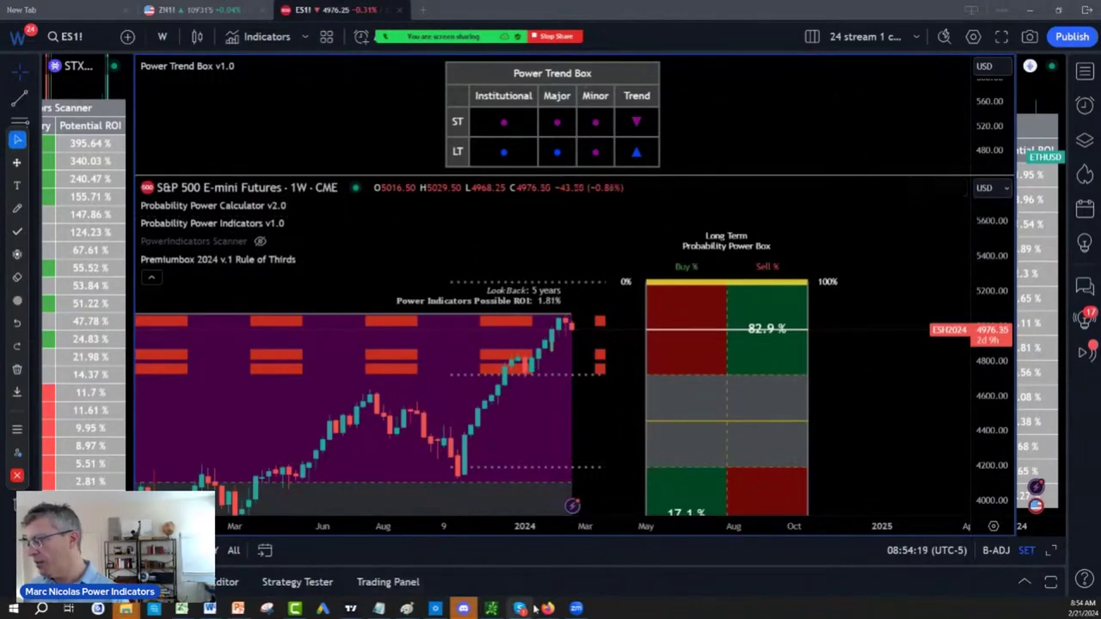
{"action": "mouse_move", "coordinate": [547, 609]}
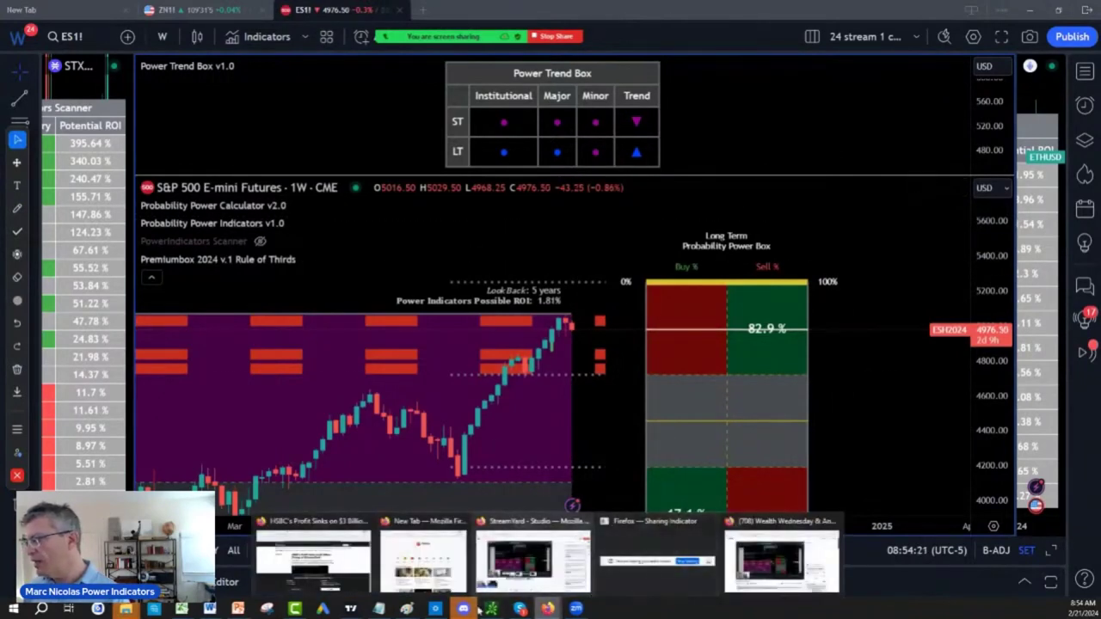
{"action": "mouse_move", "coordinate": [313, 555]}
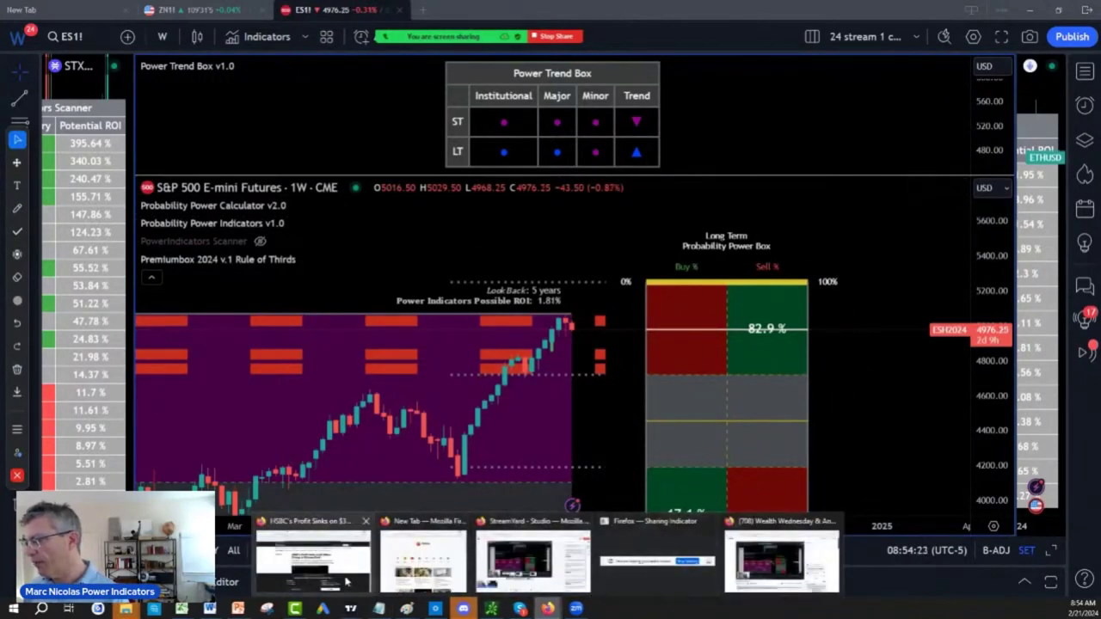
Go from the HSBC profit story to the BBC Bezos share-sale article, scroll it, then open Banter Bubbles.
{"action": "left_click", "coordinate": [351, 587]}
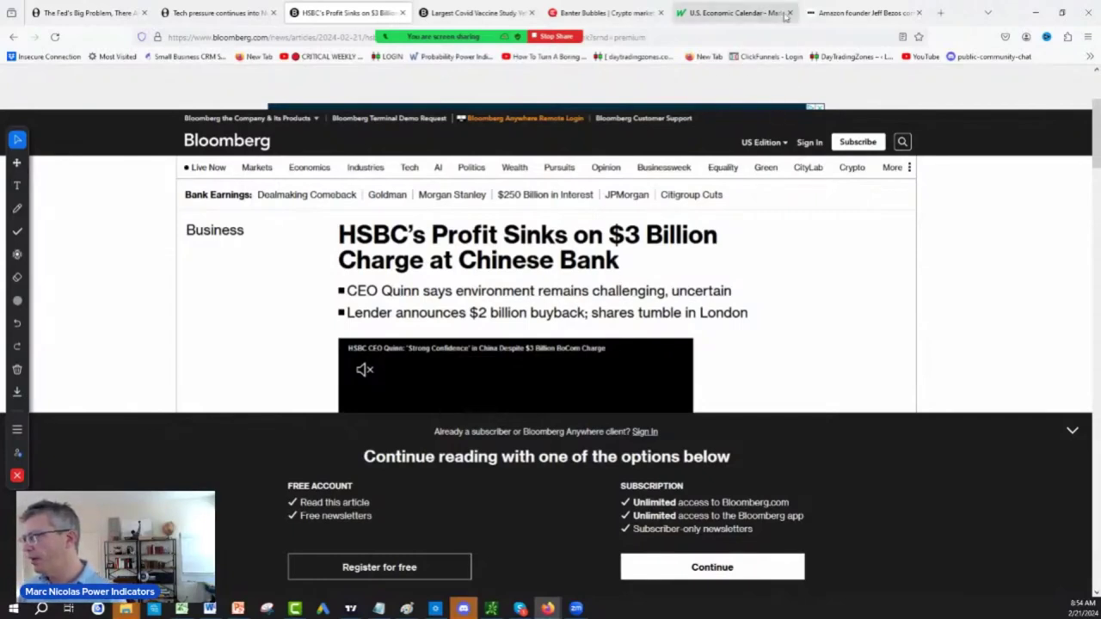
{"action": "left_click", "coordinate": [828, 19]}
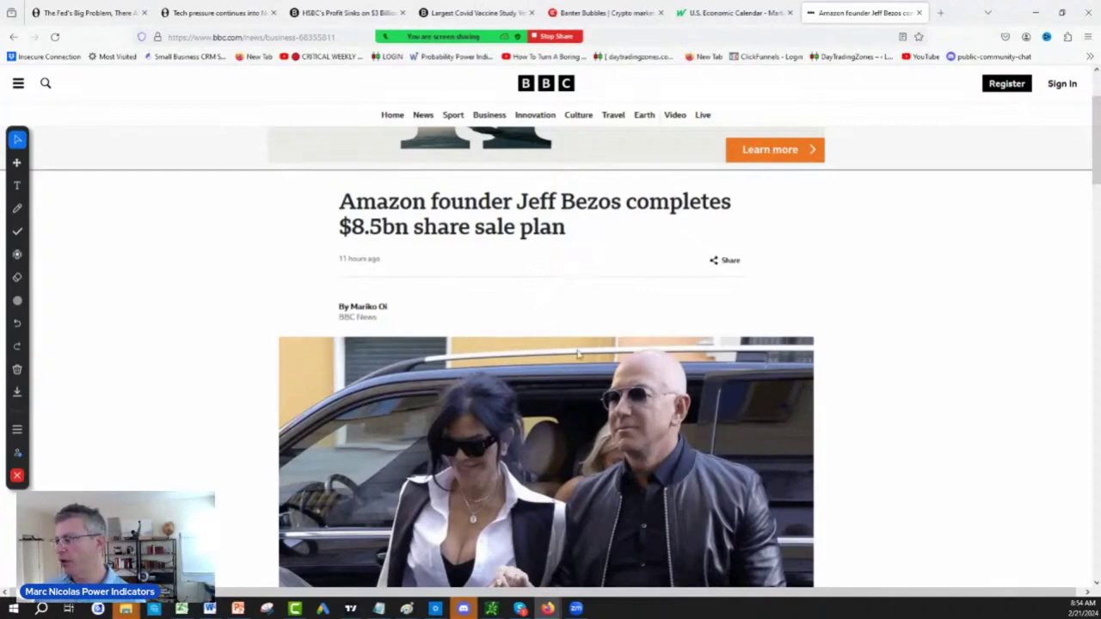
{"action": "scroll", "coordinate": [578, 351], "scroll_direction": "down", "scroll_amount": 3}
{"action": "scroll", "coordinate": [575, 353], "scroll_direction": "up", "scroll_amount": 1}
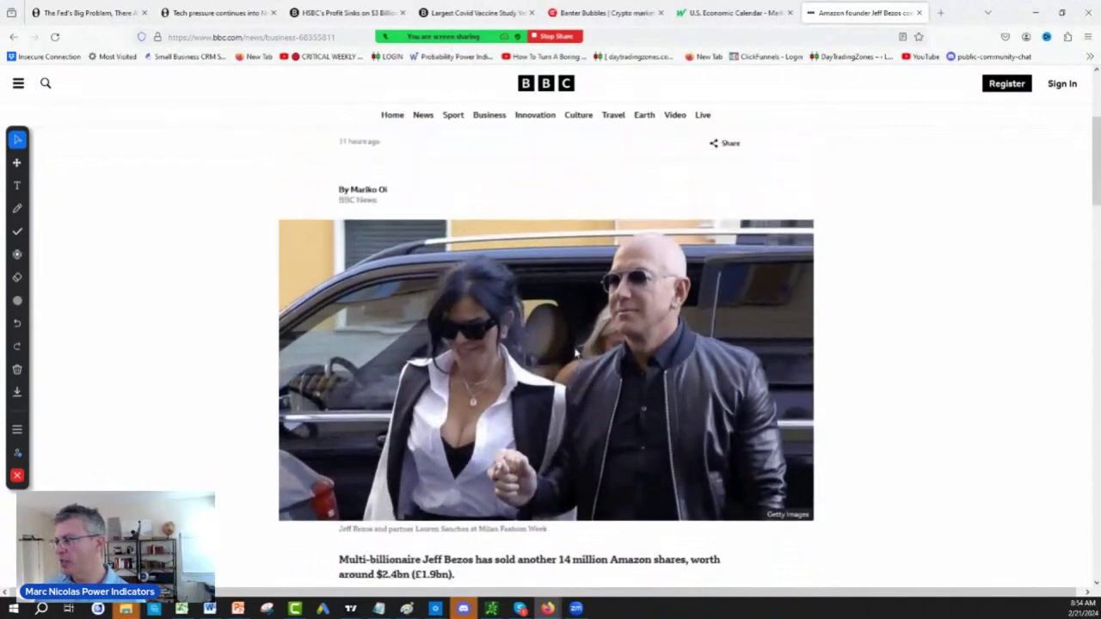
{"action": "scroll", "coordinate": [576, 353], "scroll_direction": "up", "scroll_amount": 1}
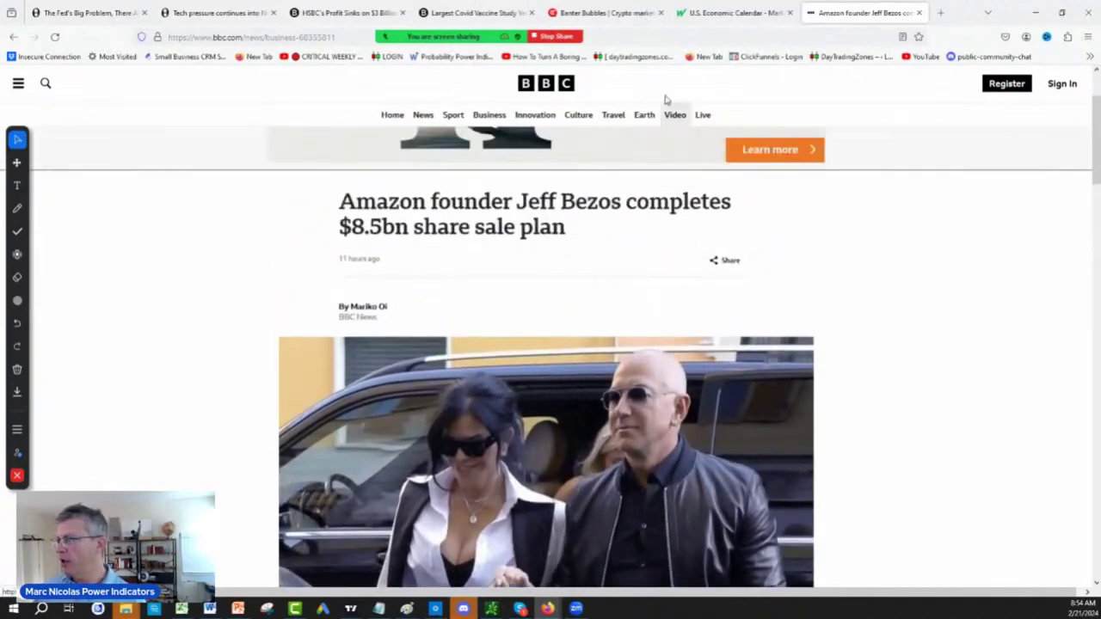
{"action": "left_click", "coordinate": [606, 14]}
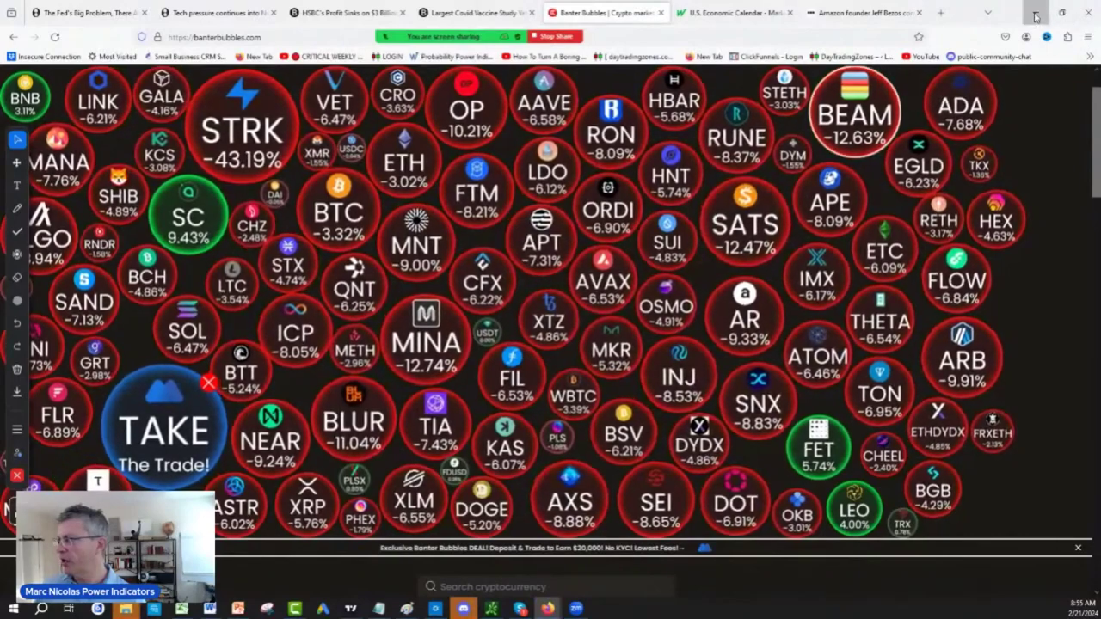
Minimize Firefox to return to the TradingView weekly E-mini chart.
{"action": "left_click", "coordinate": [1035, 16]}
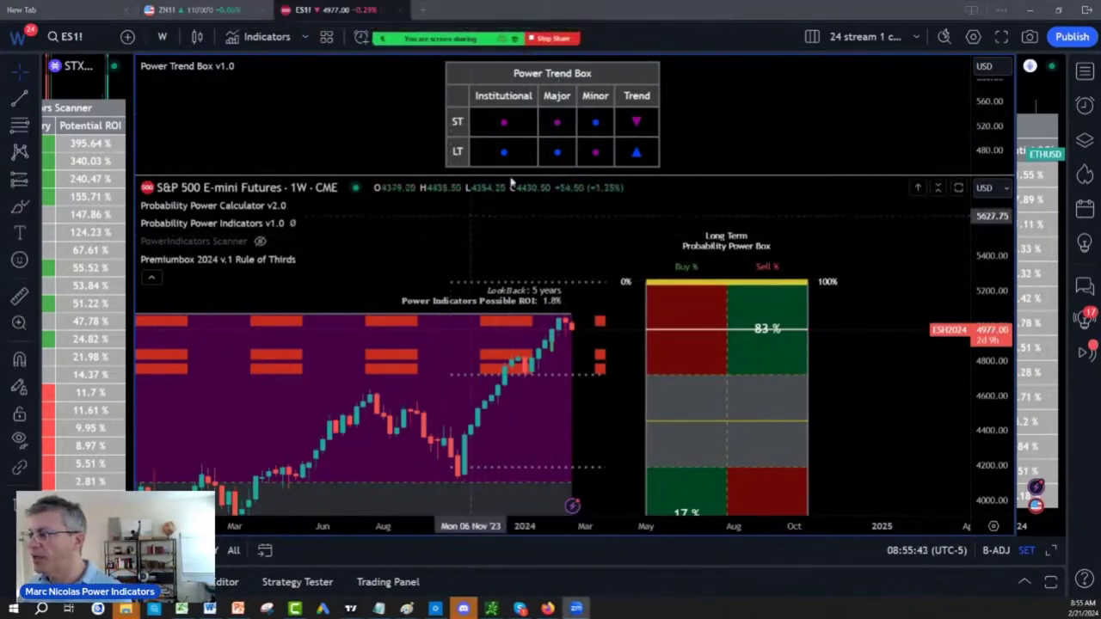
{"action": "left_click", "coordinate": [611, 17]}
{"action": "mouse_move", "coordinate": [513, 207]}
{"action": "left_mouse_down"}
{"action": "mouse_move", "coordinate": [465, 243]}
{"action": "mouse_move", "coordinate": [571, 212]}
{"action": "left_mouse_up"}
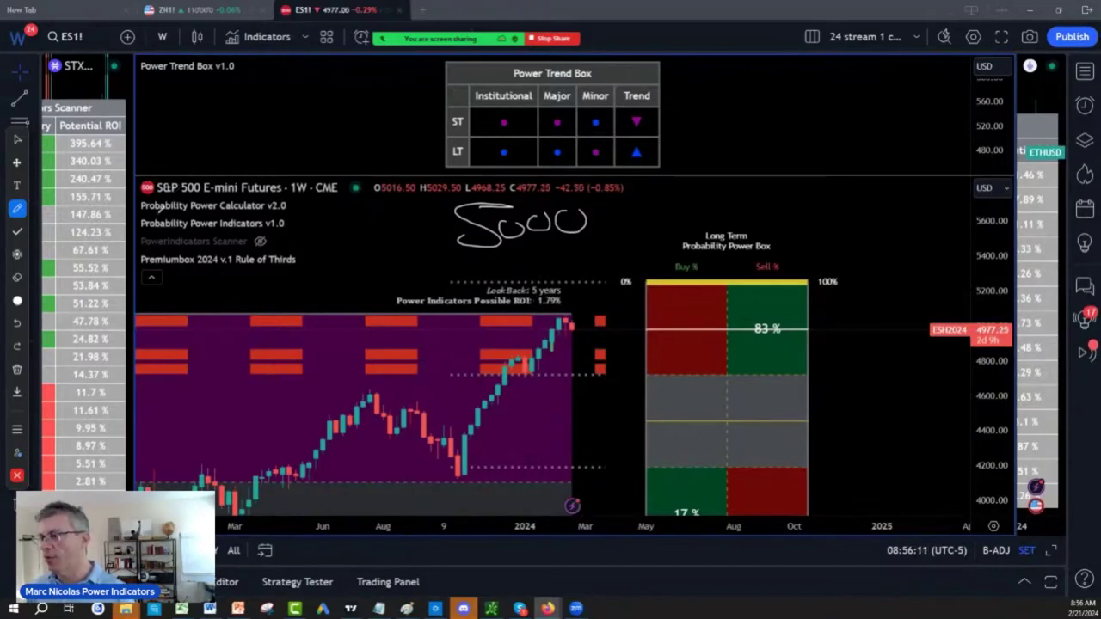
{"action": "left_click", "coordinate": [23, 379]}
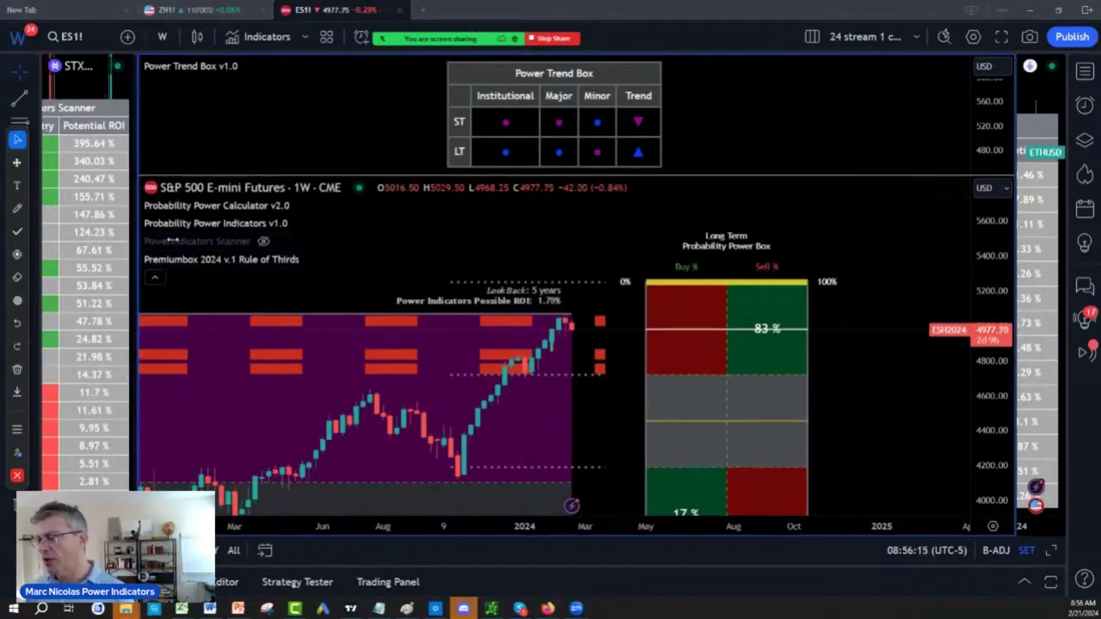
Widen the scanner pane, view its Scanner Timeframe choices without changes, then narrow it again.
{"action": "left_click_drag", "start_coordinate": [206, 242], "coordinate": [376, 233]}
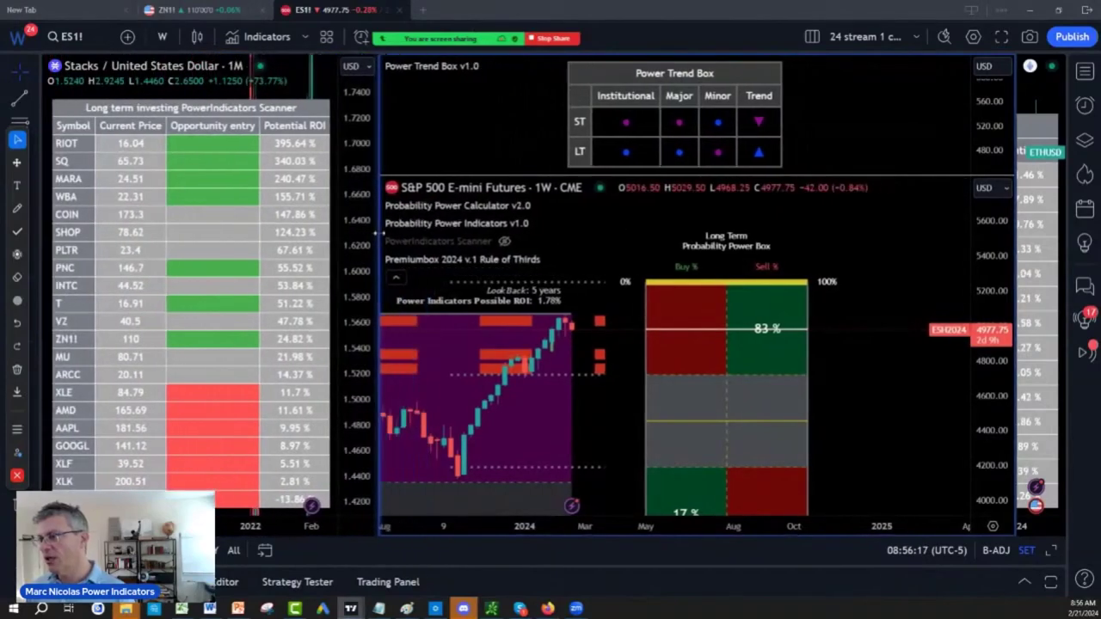
{"action": "left_click", "coordinate": [221, 236]}
{"action": "double_click", "coordinate": [221, 235]}
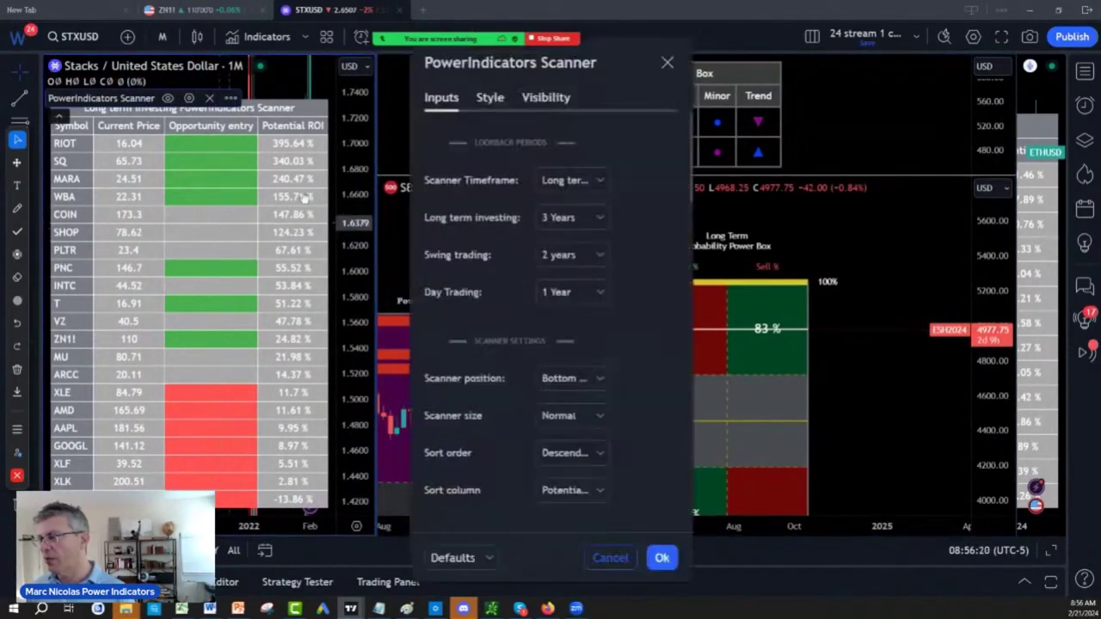
{"action": "mouse_move", "coordinate": [623, 57]}
{"action": "left_mouse_down"}
{"action": "mouse_move", "coordinate": [580, 102]}
{"action": "mouse_move", "coordinate": [299, 77]}
{"action": "left_mouse_up"}
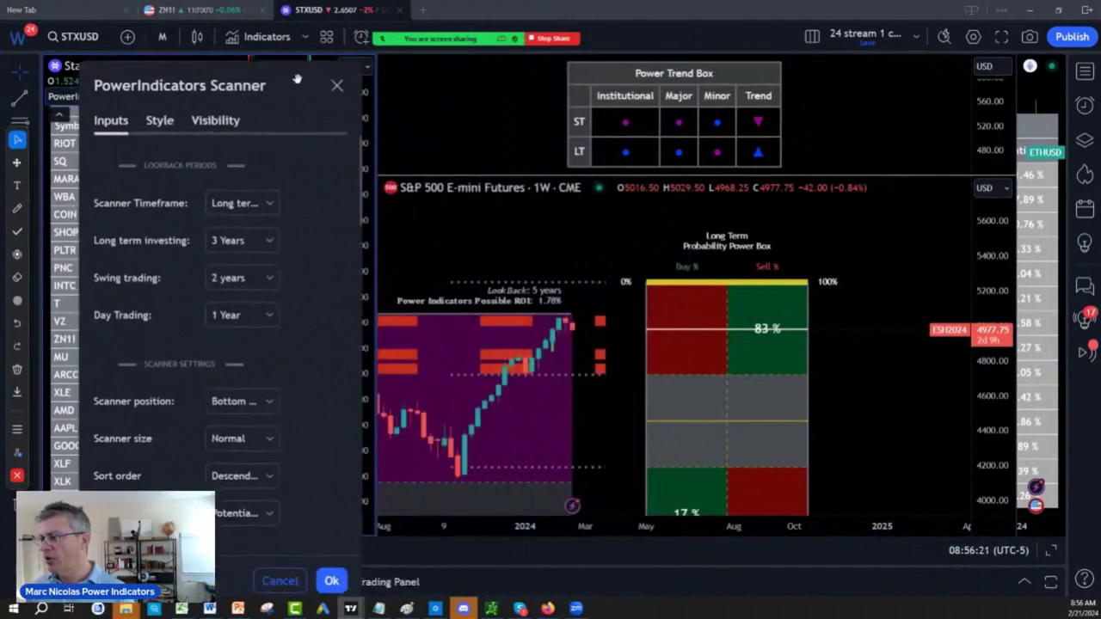
{"action": "left_click", "coordinate": [277, 200]}
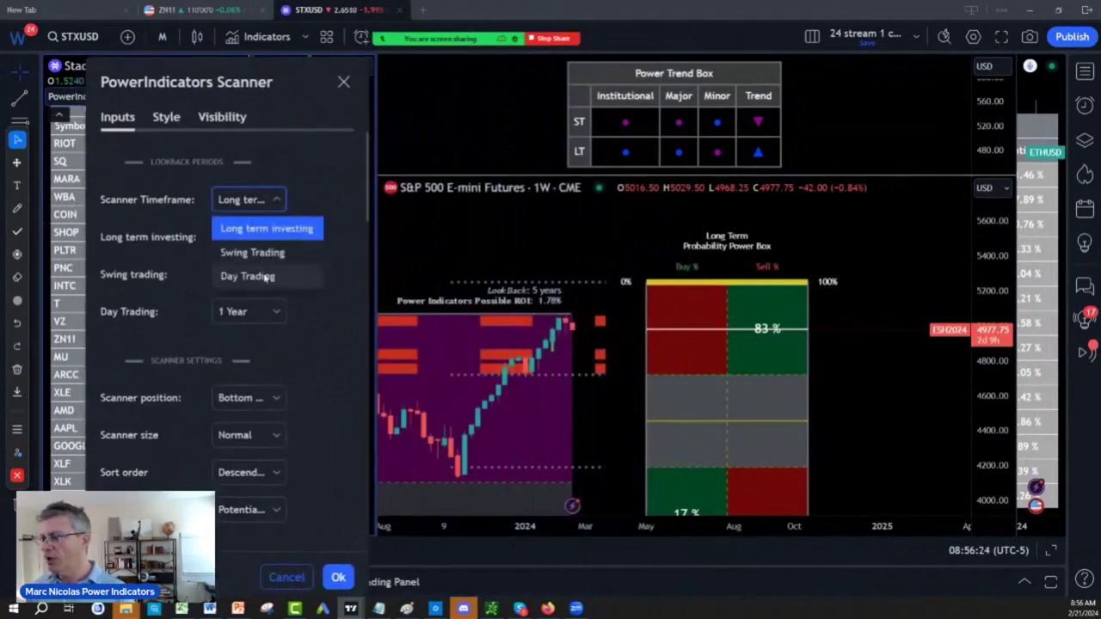
{"action": "left_click", "coordinate": [344, 84]}
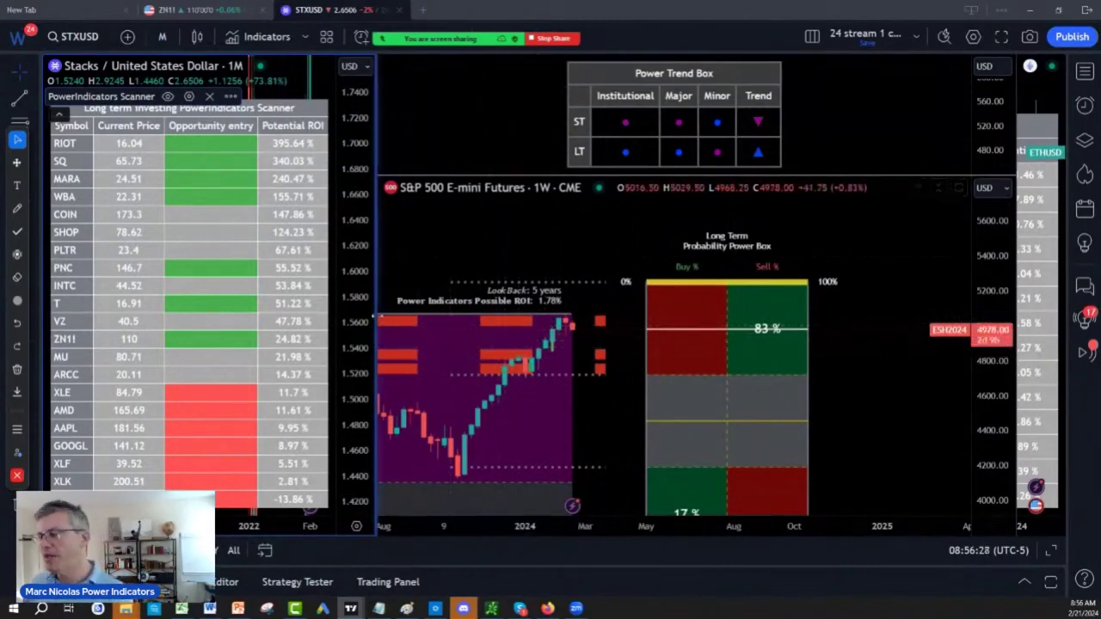
{"action": "left_click_drag", "start_coordinate": [374, 219], "coordinate": [78, 233]}
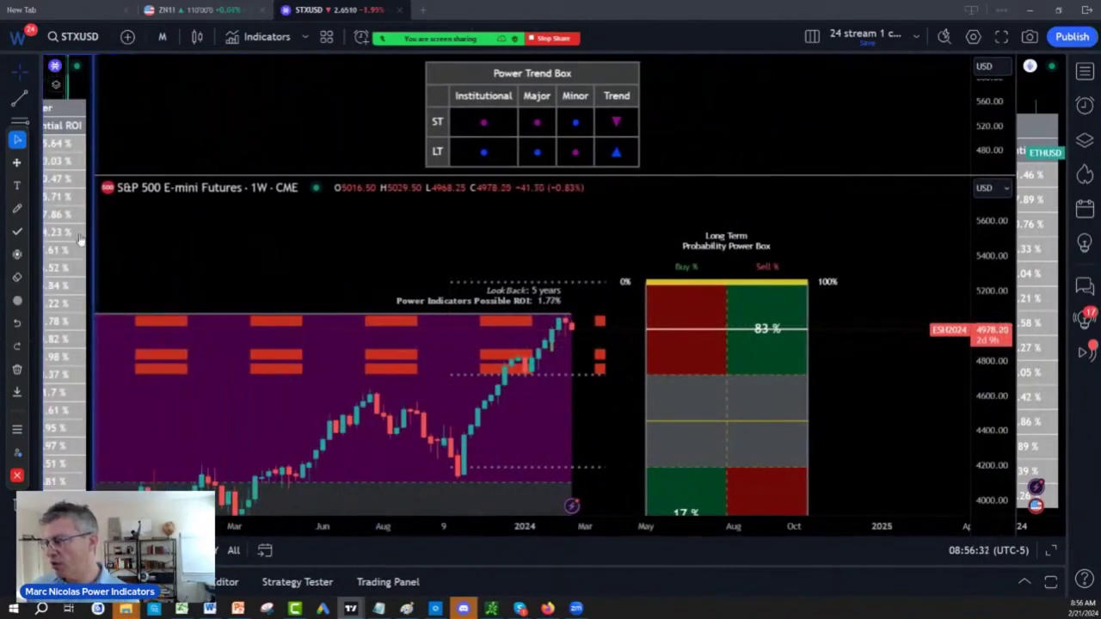